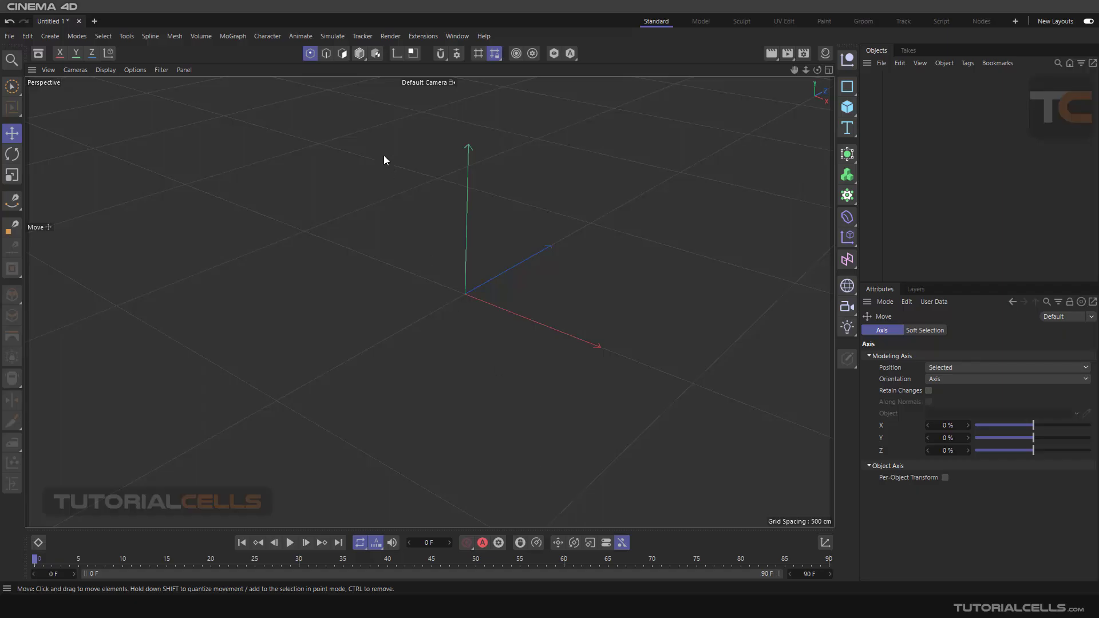
Examine the snapping options, including the Snap, Quantize and Mesh Checking settings and the list of snap modes
left_click(444, 55)
scroll(513, 270, "down", 2)
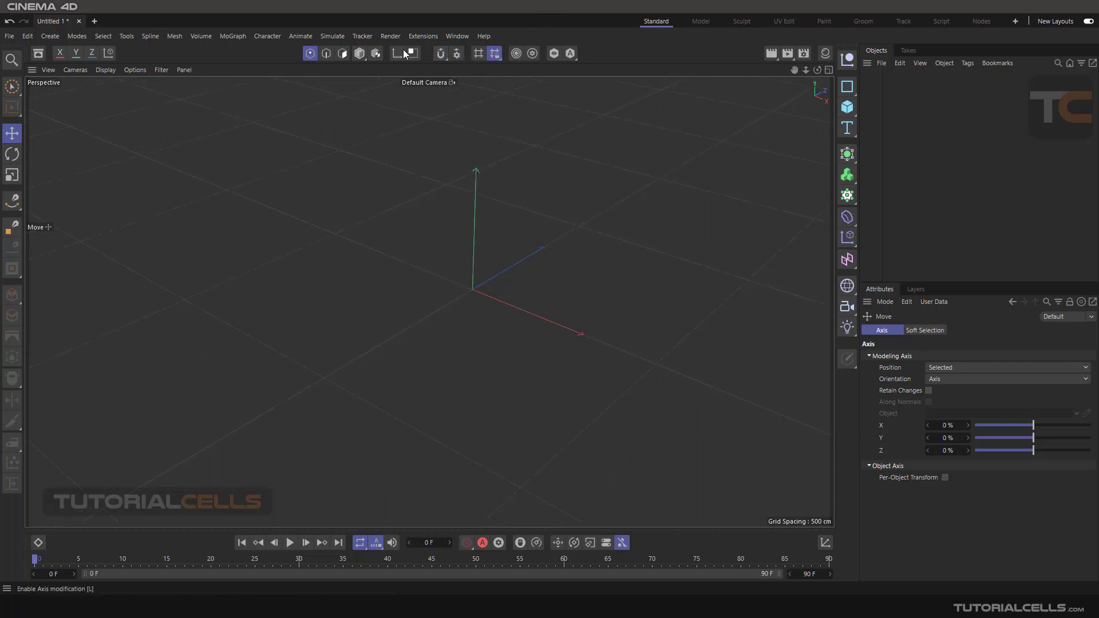
mouse_move(440, 58)
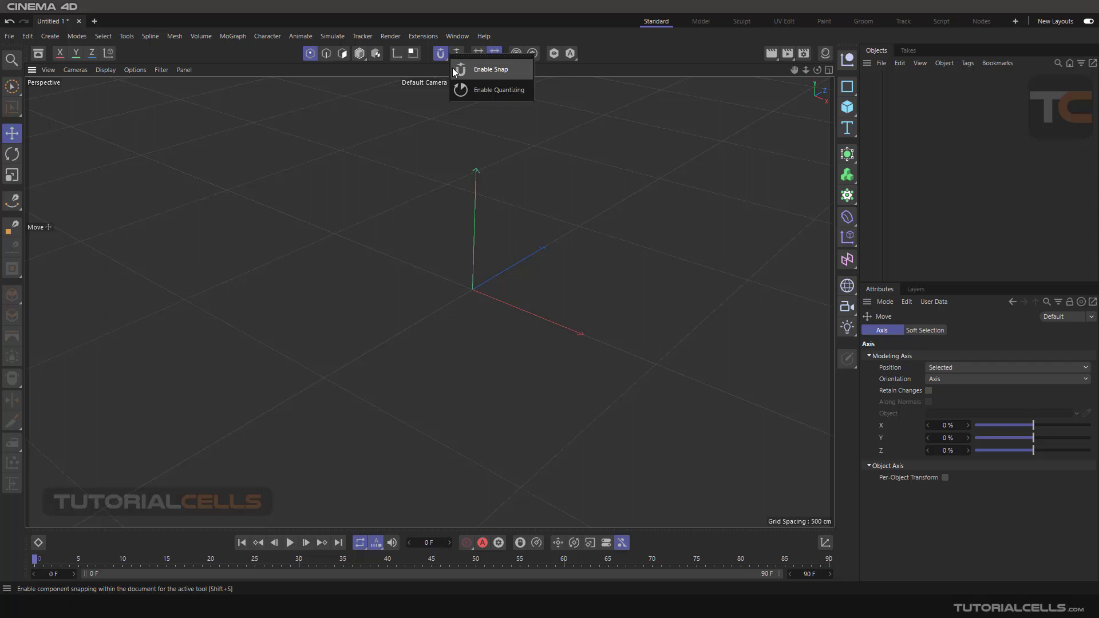
left_click(482, 72)
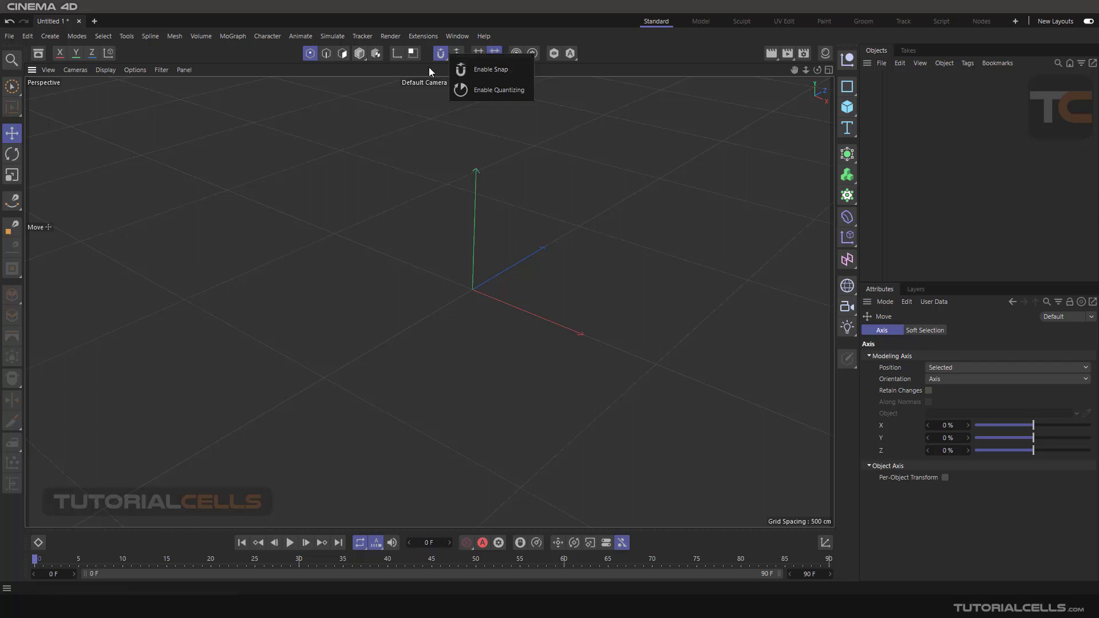
left_click(456, 54)
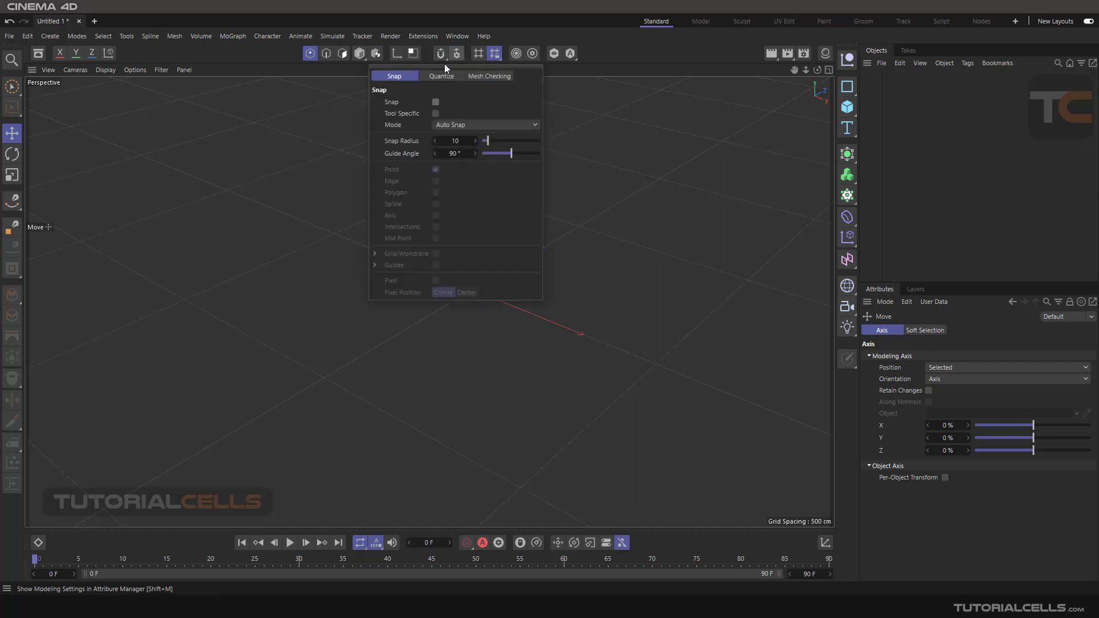
left_click(434, 76)
left_click(480, 76)
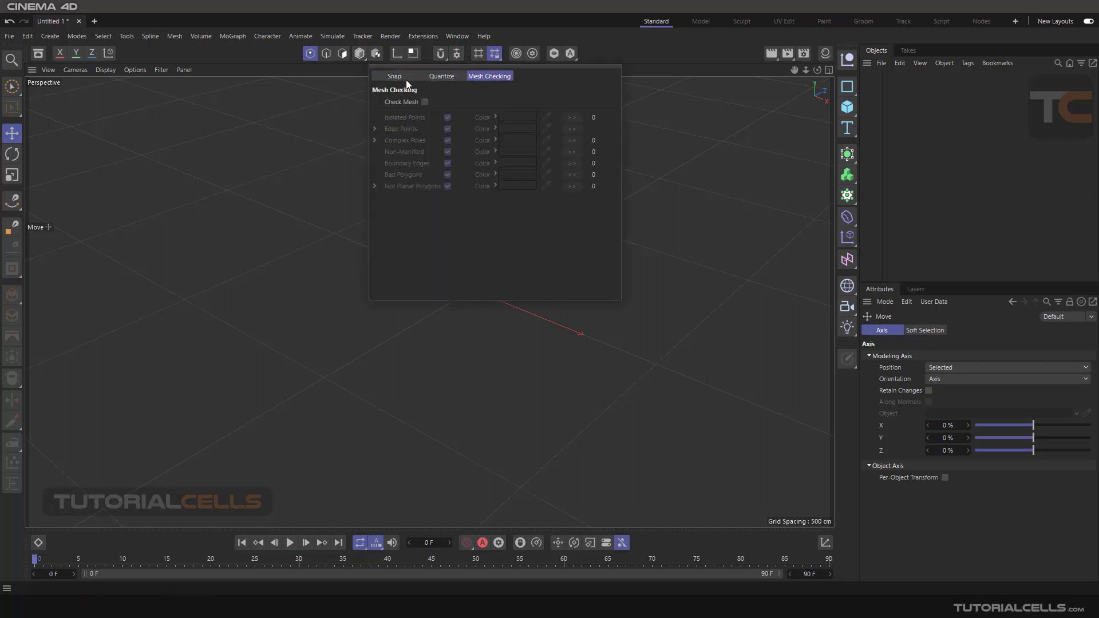
left_click(407, 81)
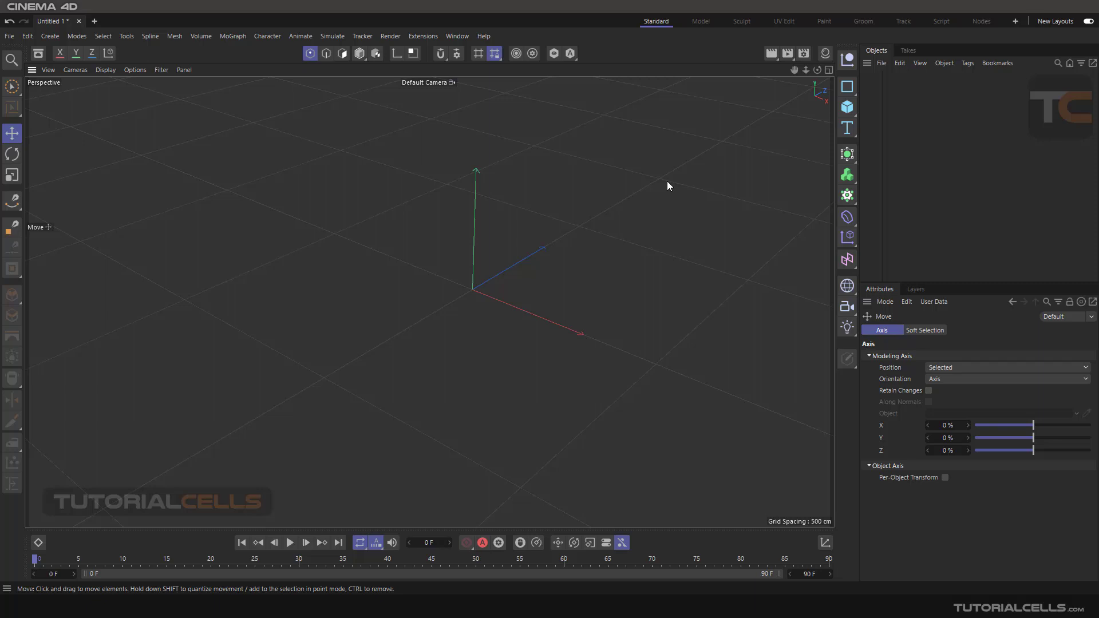
key("p")
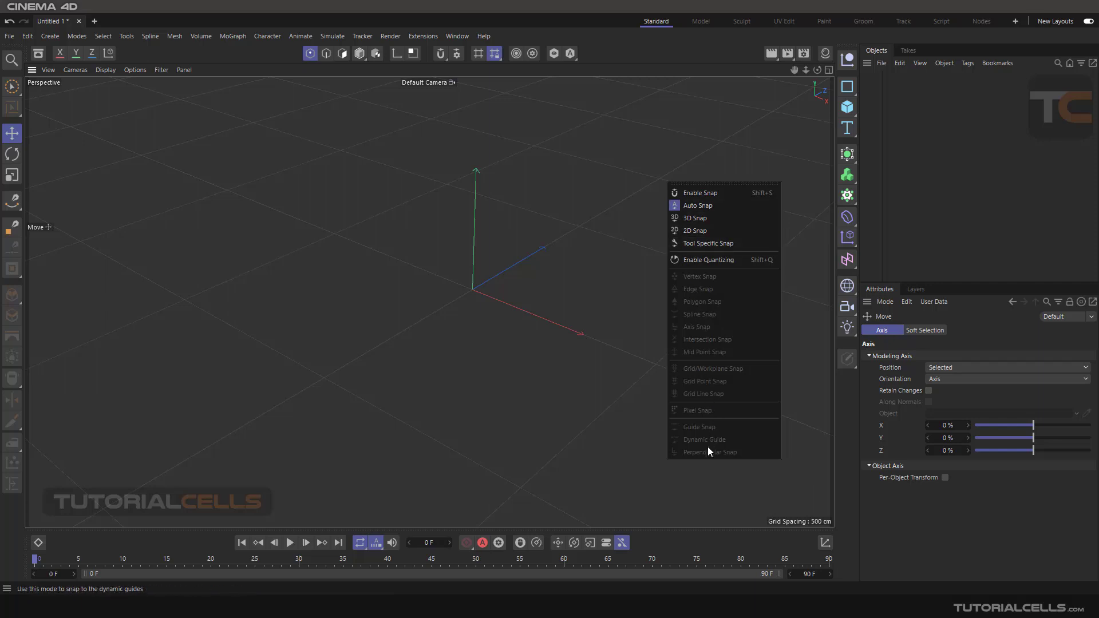
Enable Snap in the modeling settings
left_click(458, 55)
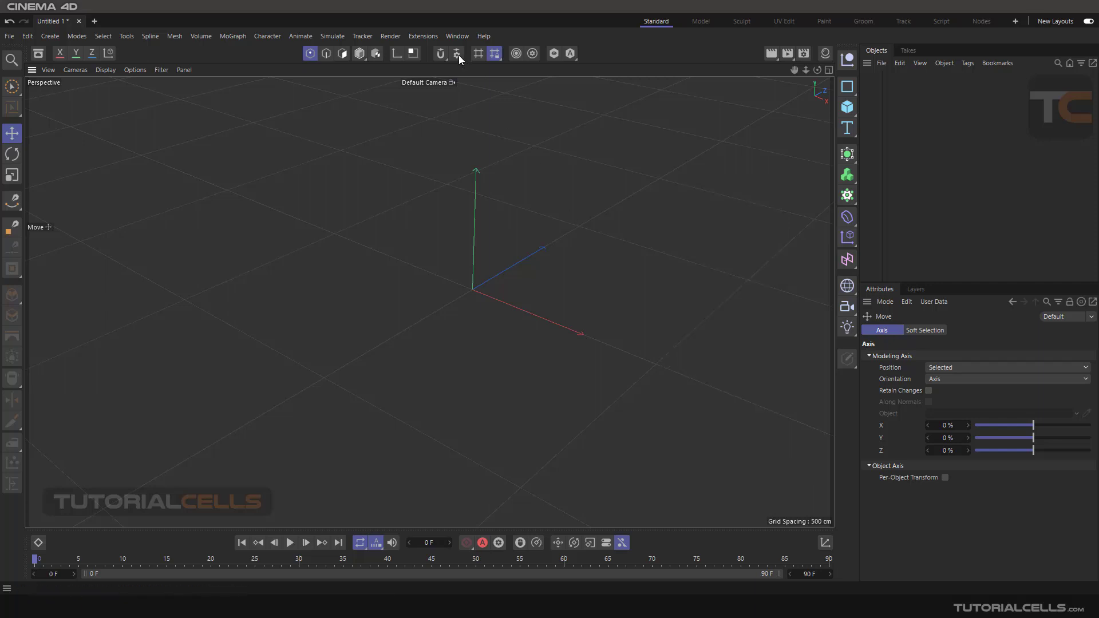
left_click(458, 55)
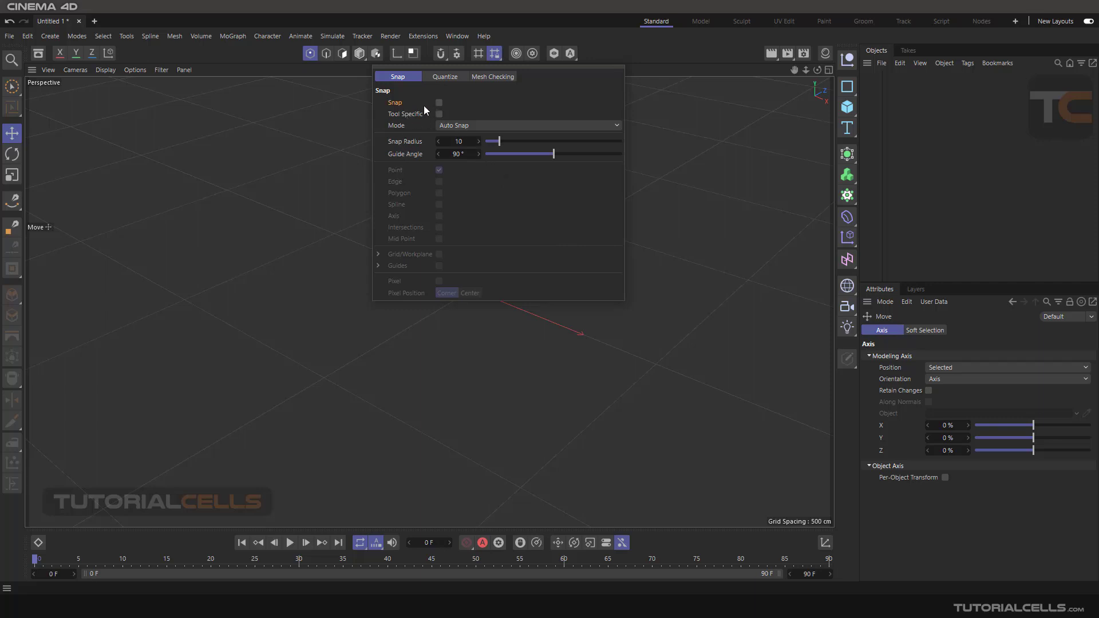
left_click(439, 104)
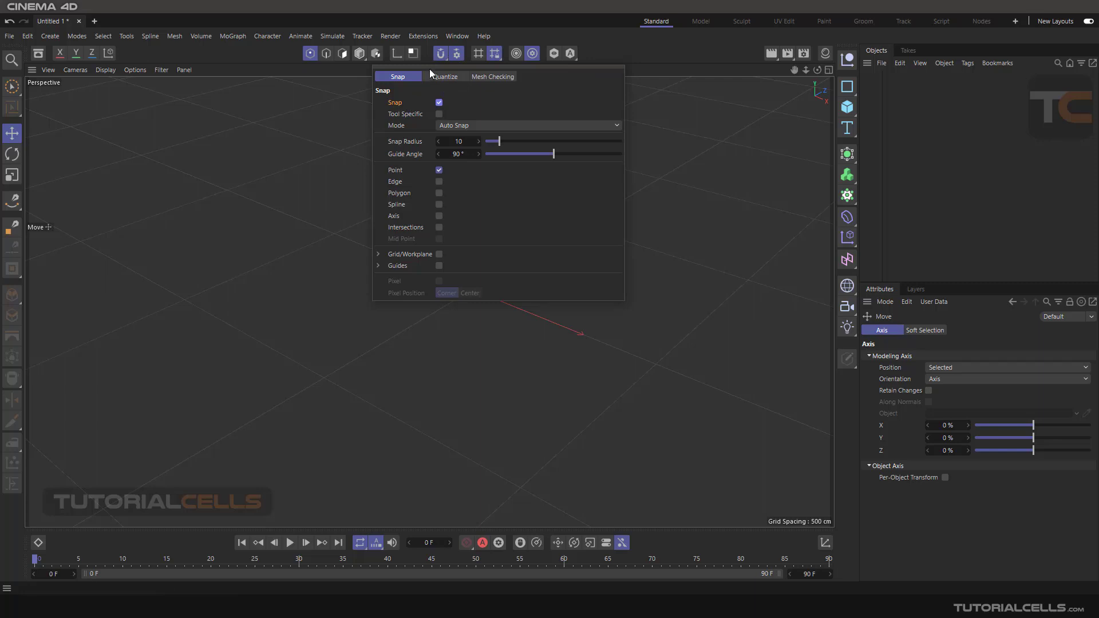
left_click(439, 53)
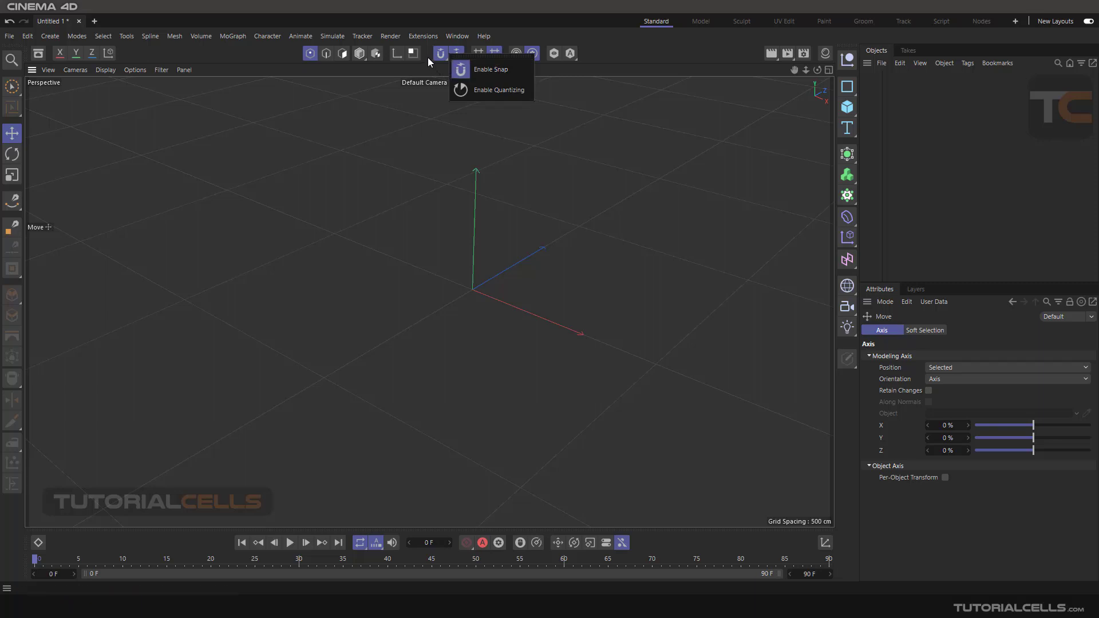
left_click(458, 54)
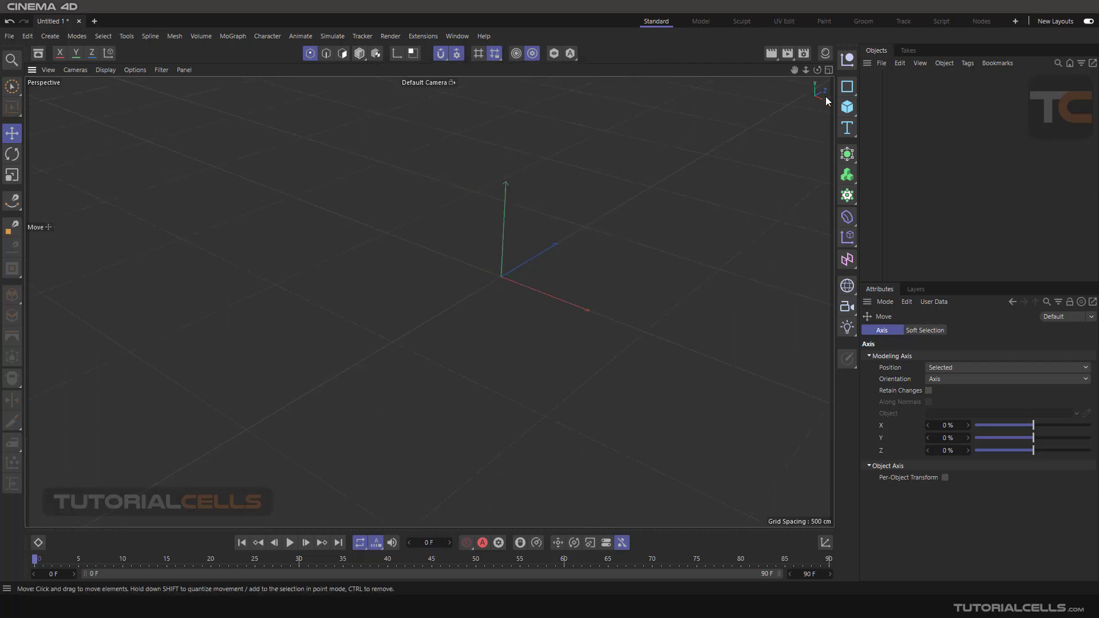
Create a 200 cm cube and place a copy of it along the negative X direction
left_click(847, 107)
left_click(871, 121)
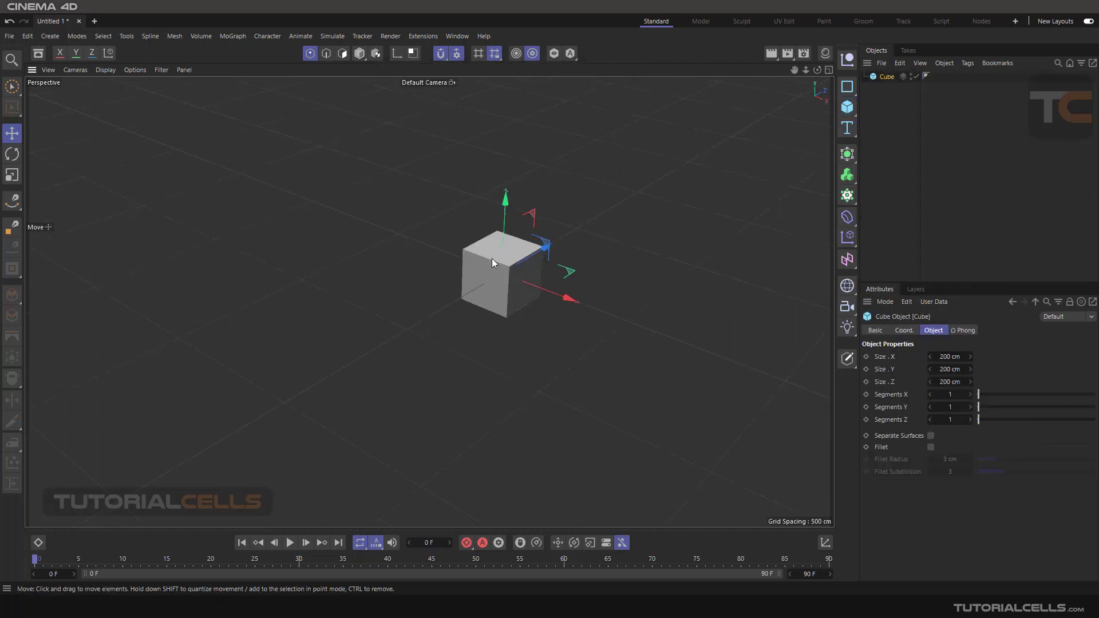
mouse_move(492, 263)
left_mouse_down()
mouse_move(492, 216)
mouse_move(496, 252)
left_mouse_up()
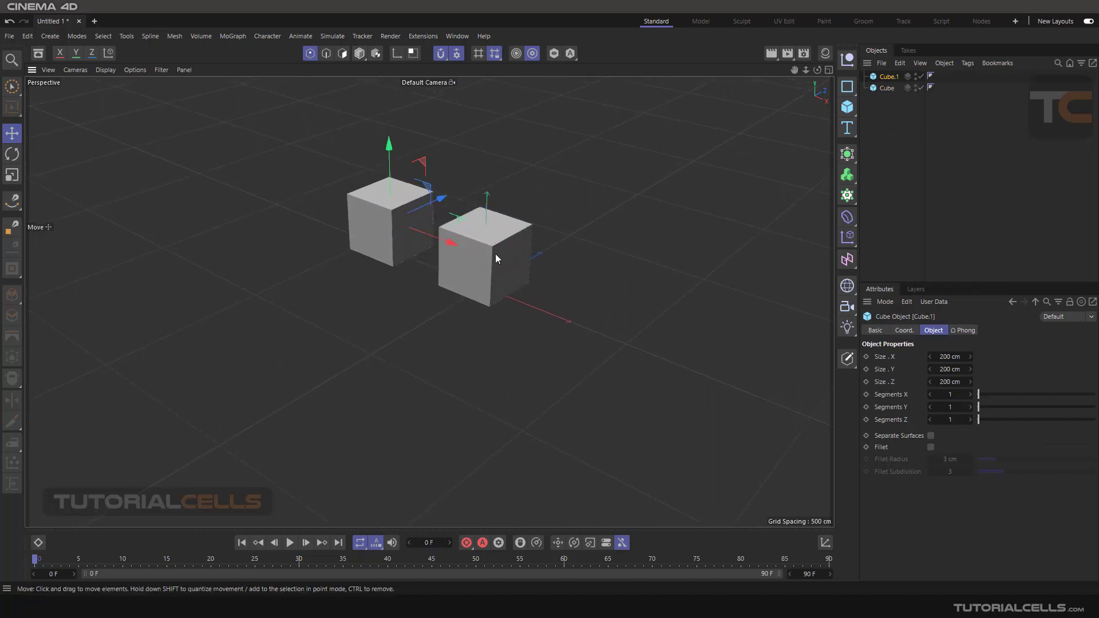
scroll(477, 229, "up", 2)
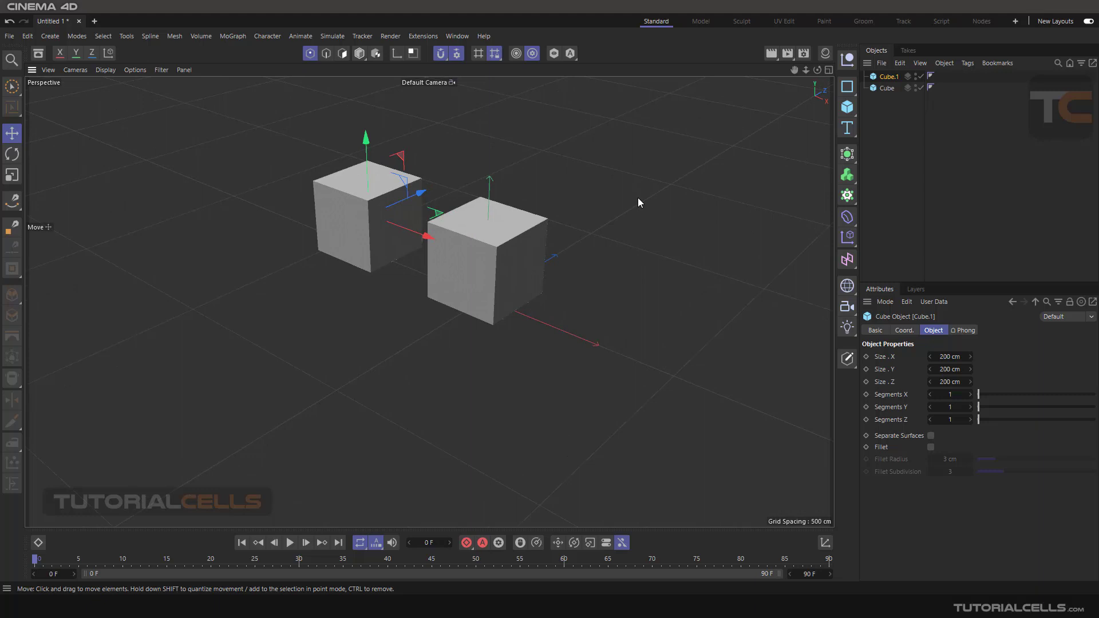
Duplicate the copied cube to the opposite side of the original along X and make this third cube editable
left_click_drag(428, 237, 612, 279, "ctrl")
left_click_drag(591, 239, 551, 210)
left_click(847, 358)
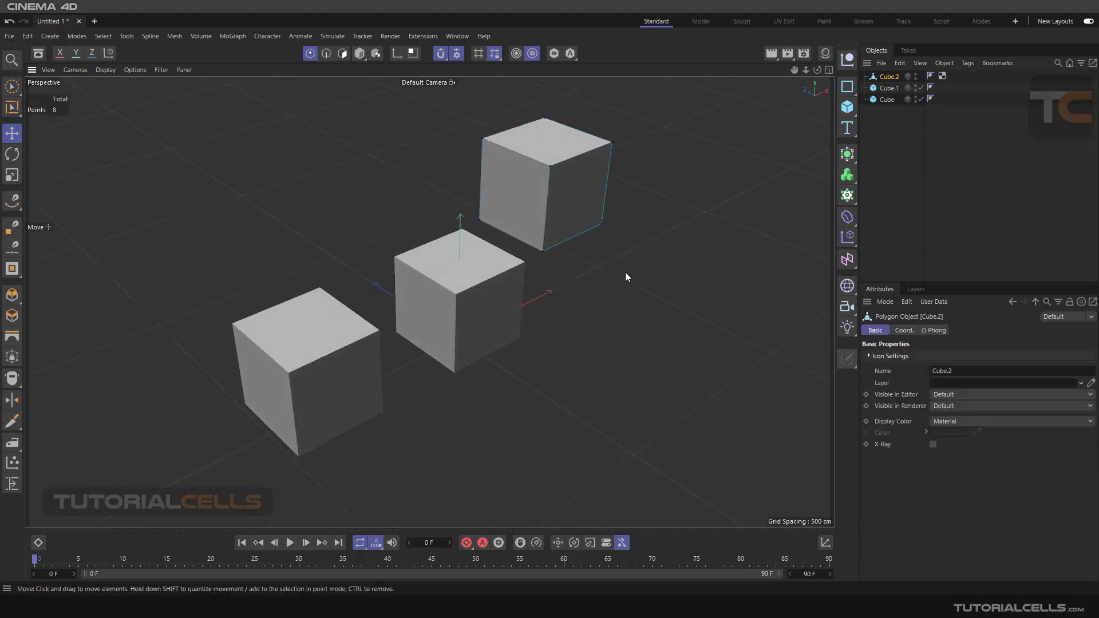
Draw a closed four-point spline with the Spline Pen, snapped to the facing top corners of the original cube and its first copy
mouse_move(625, 273)
left_mouse_down("alt")
mouse_move(550, 265)
mouse_move(611, 276)
left_mouse_up("alt")
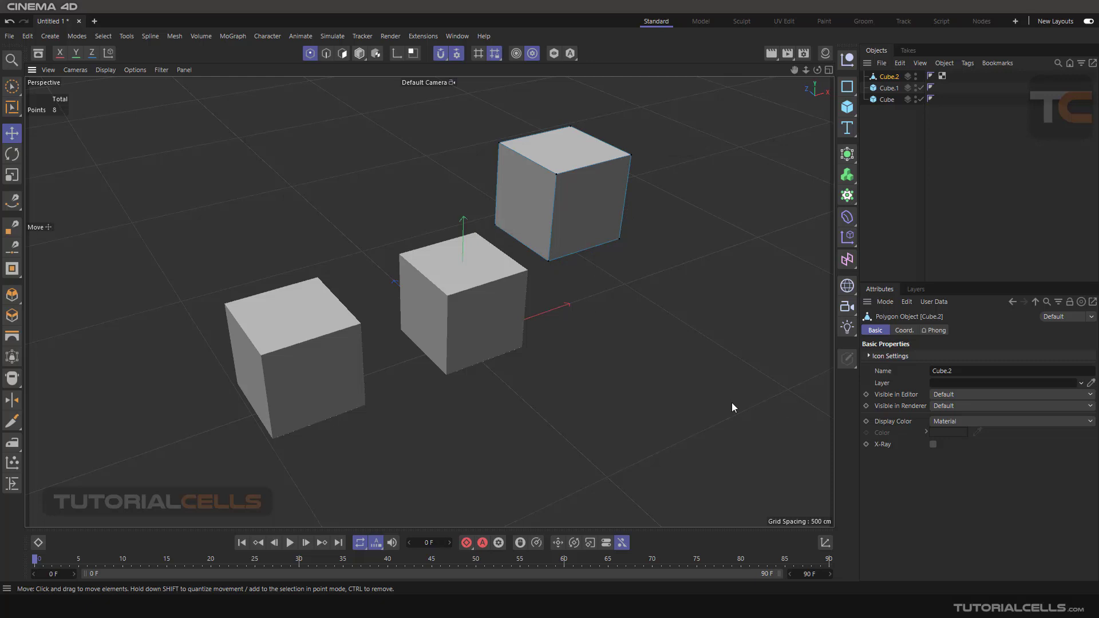
scroll(439, 227, "up", 3)
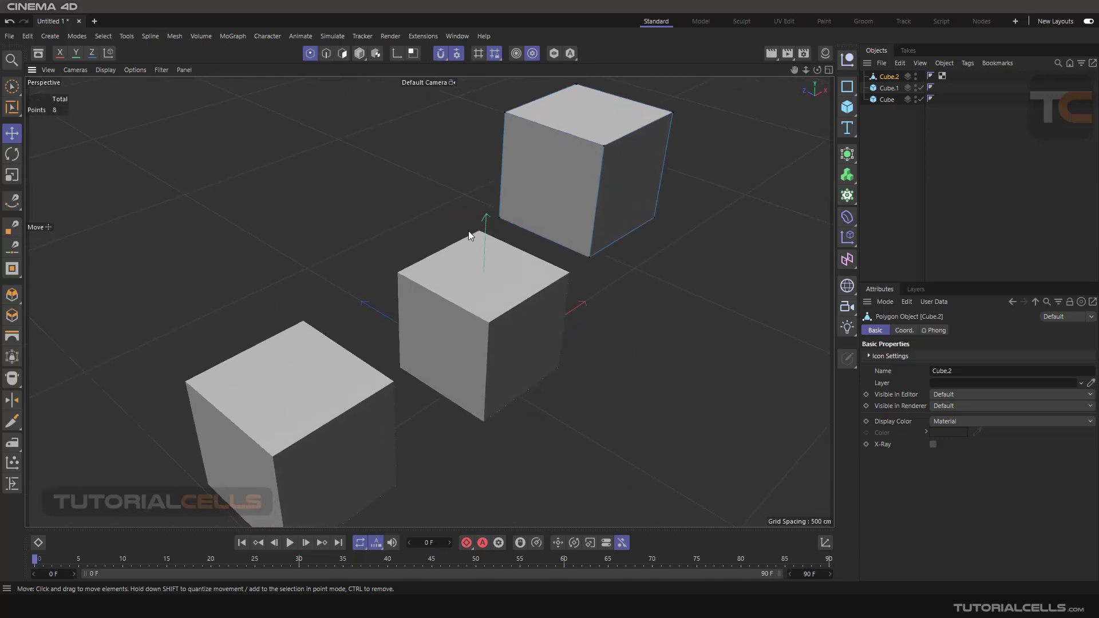
left_click_drag(431, 321, 305, 301, "alt")
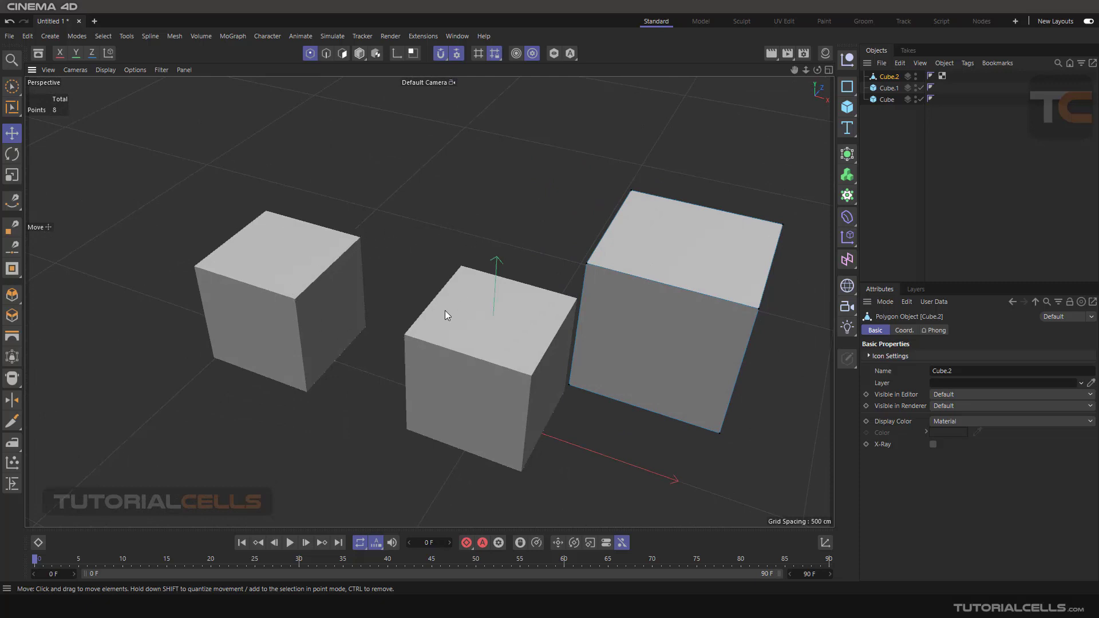
scroll(453, 311, "down", 2)
left_click(12, 200)
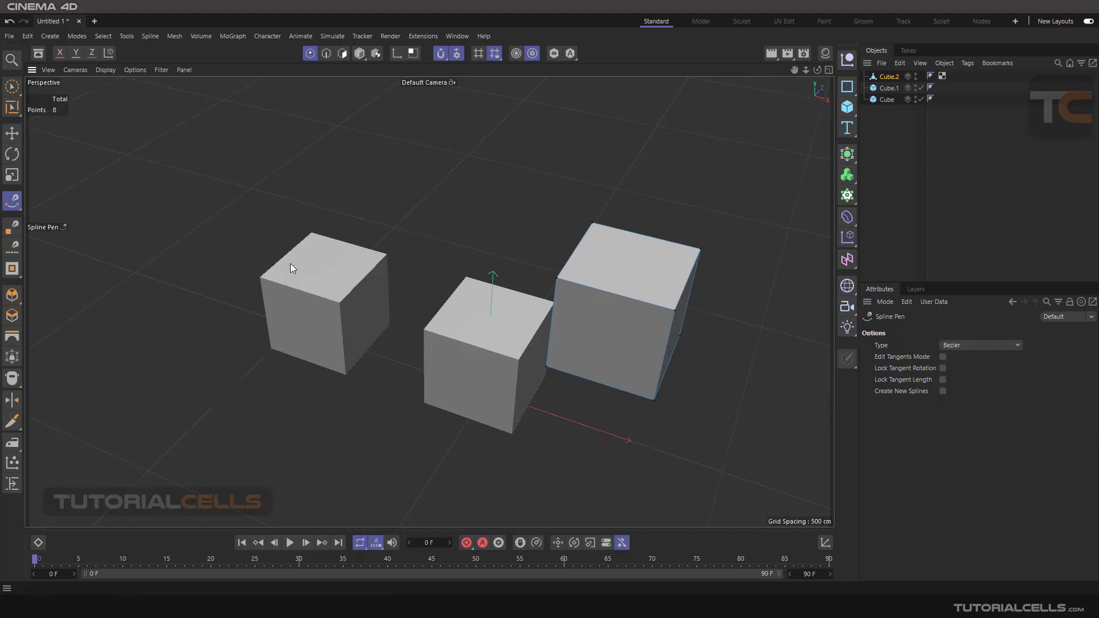
scroll(385, 235, "up", 2)
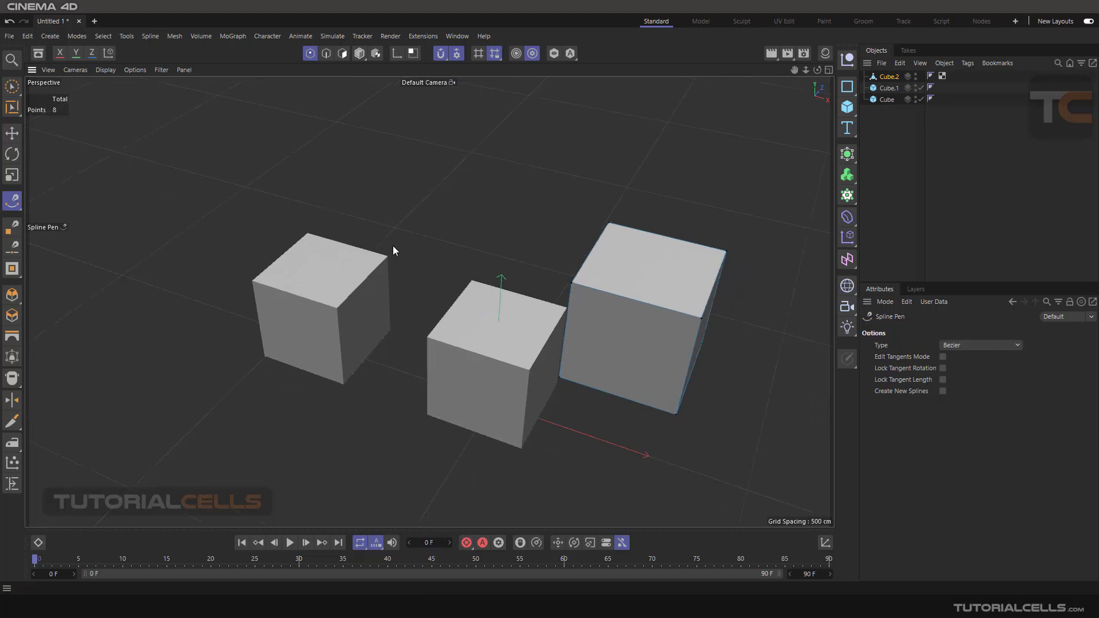
middle_click_drag(429, 215, 436, 185, "alt")
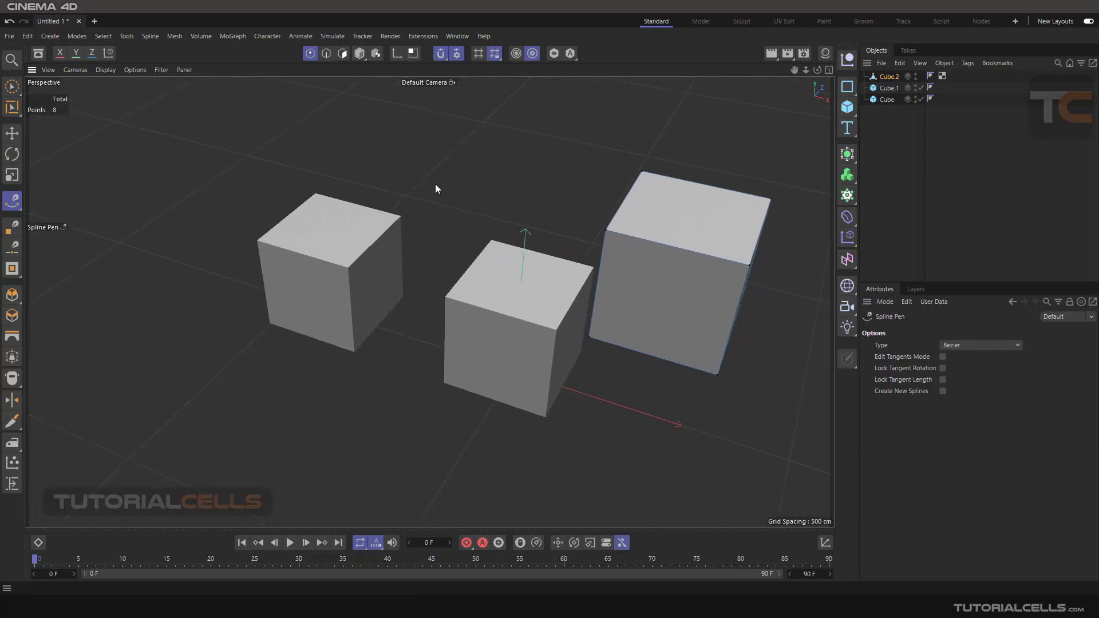
left_click(404, 216)
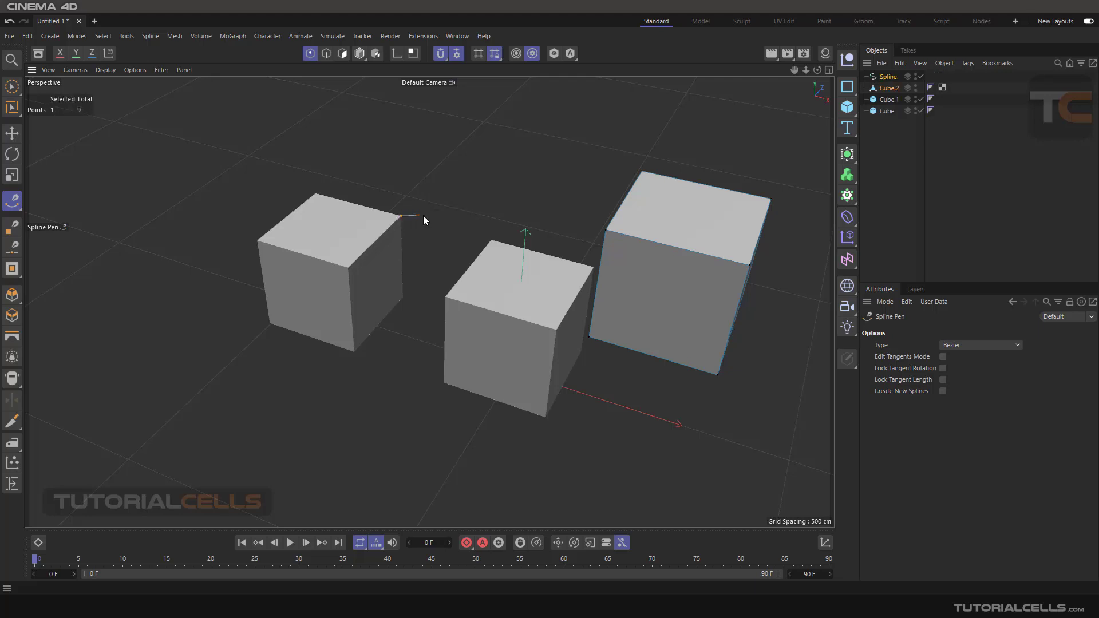
left_click(491, 239)
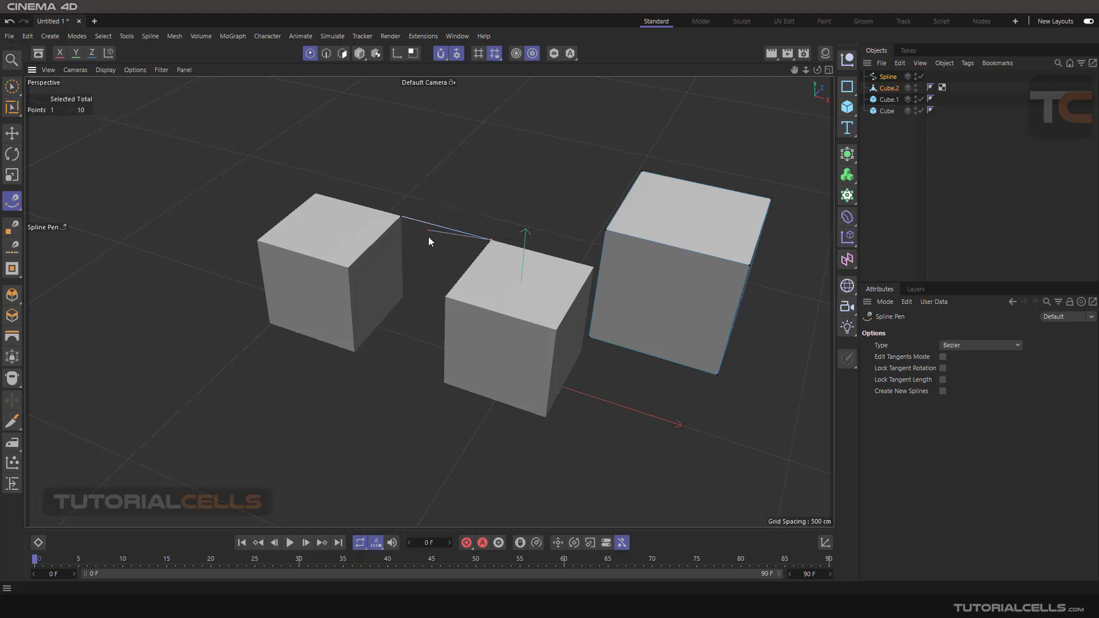
left_click(446, 297)
left_click(349, 268)
left_click(400, 217)
Draw an open, curved four-point Bezier spline on empty ground beside the original cube and pull its last point inward
left_click_drag(369, 217, 412, 238, "alt")
scroll(441, 154, "up", 2)
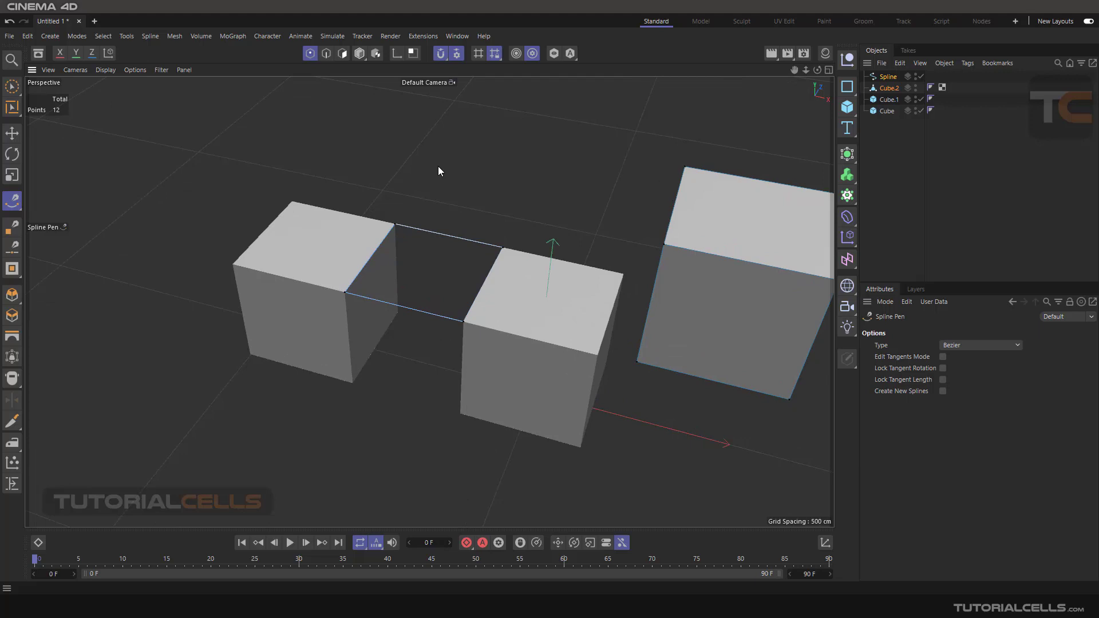
scroll(461, 206, "down", 1)
scroll(569, 320, "up", 3)
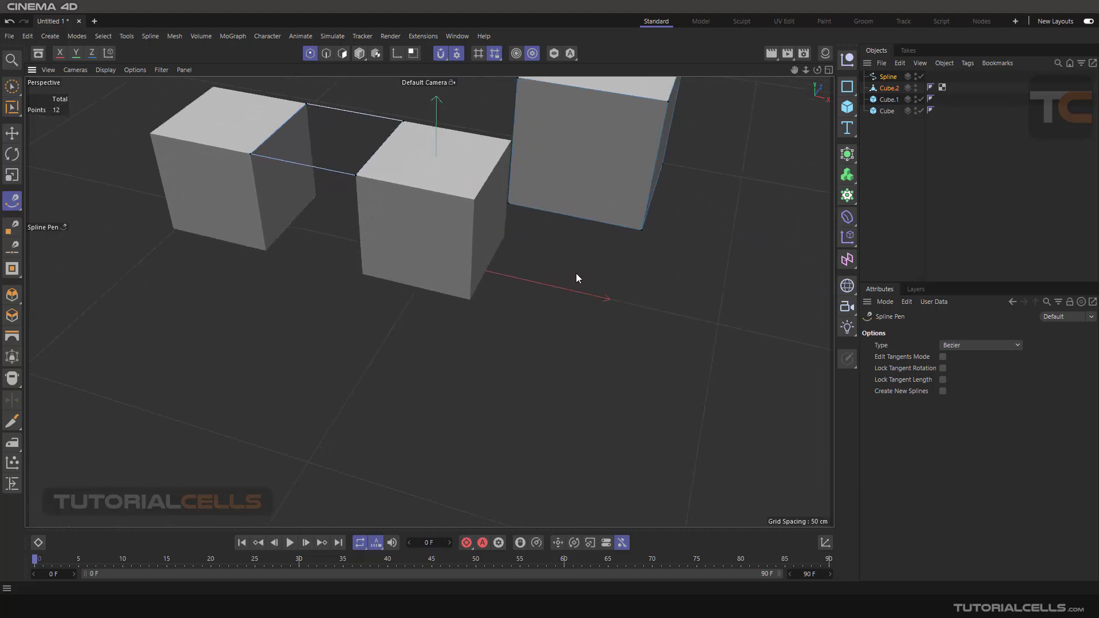
left_click(576, 273)
left_click_drag(708, 331, 680, 381)
left_click_drag(595, 416, 565, 369)
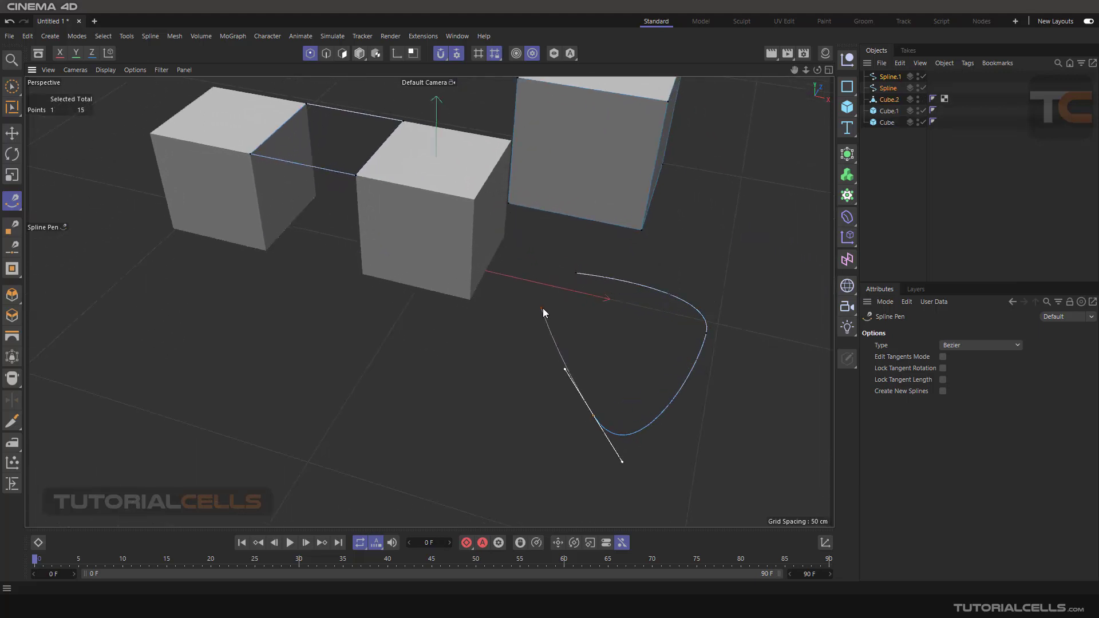
left_click(548, 309)
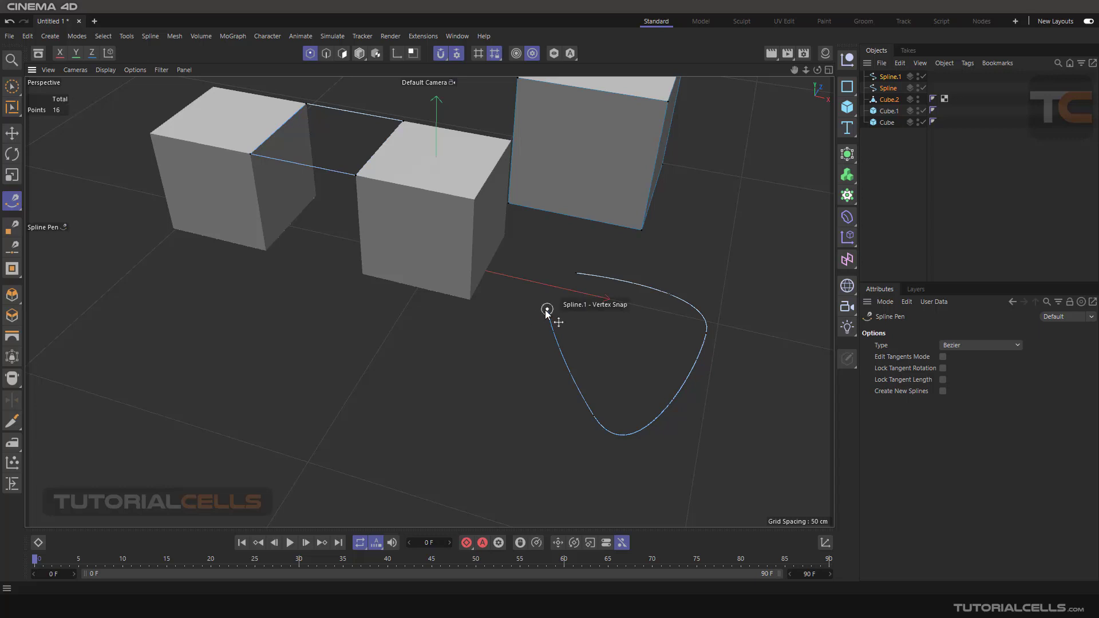
left_click_drag(547, 310, 579, 317)
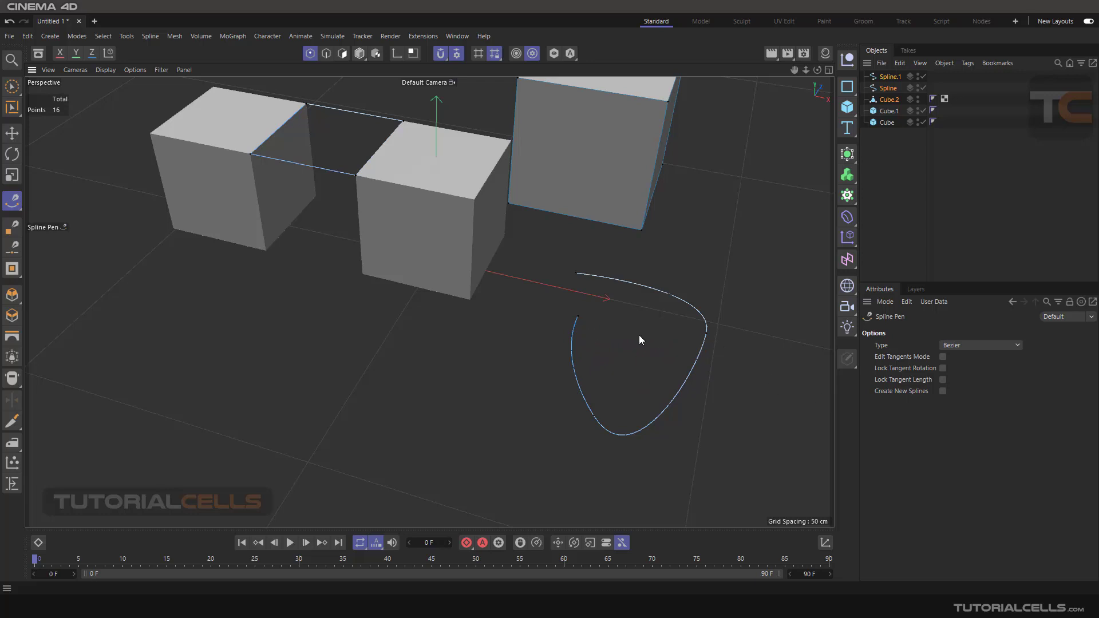
Move the editable cube's nearest bottom corner point so it snaps onto the original cube's rear top corner
scroll(640, 335, "down", 2)
left_click_drag(640, 335, 462, 191, "alt")
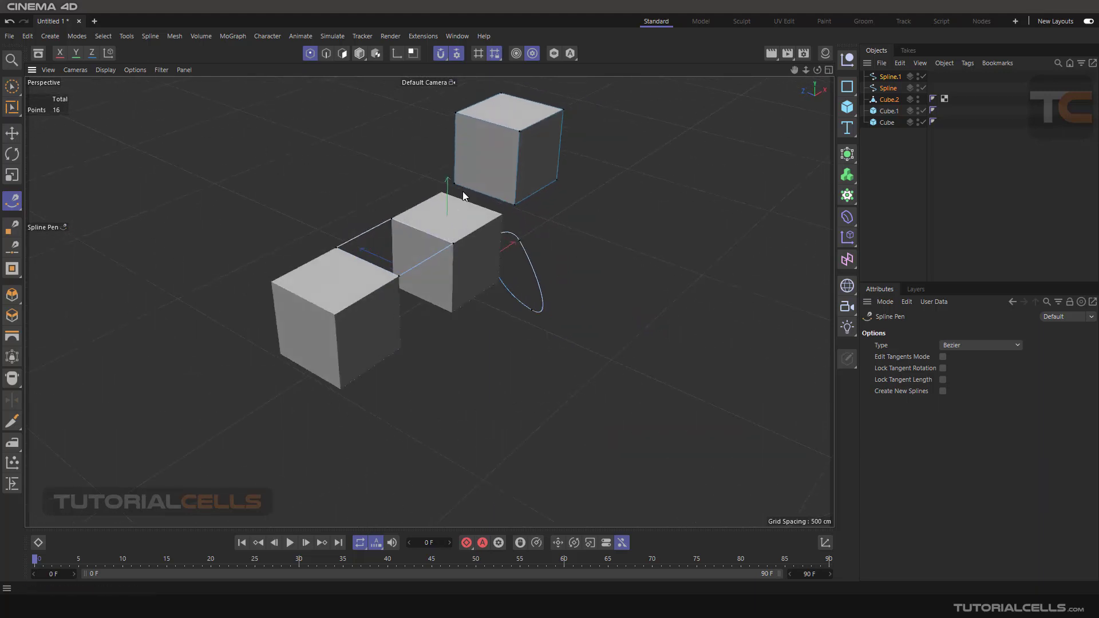
scroll(466, 180, "up", 4)
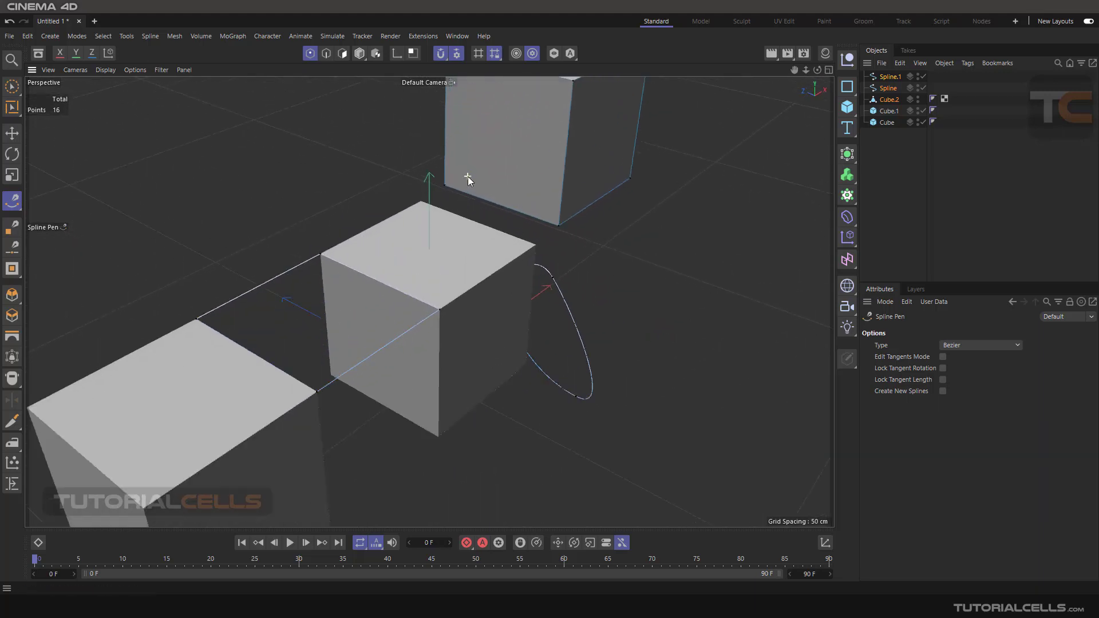
left_click(443, 187)
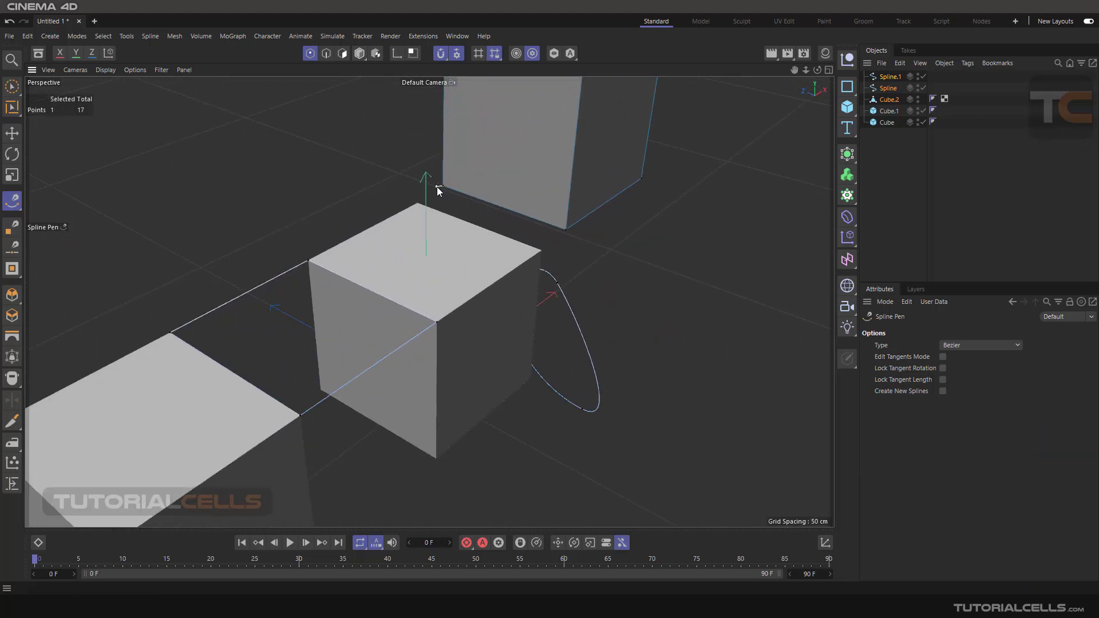
key("Escape")
left_click(11, 133)
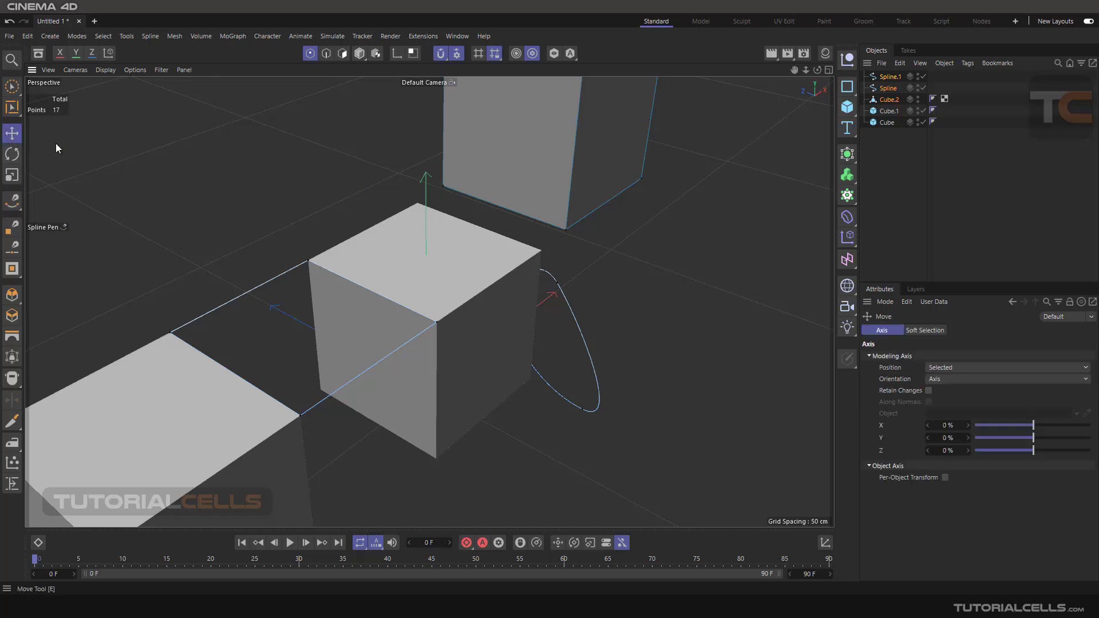
left_click_drag(444, 185, 423, 201)
left_click_drag(422, 201, 422, 202)
left_click(439, 202)
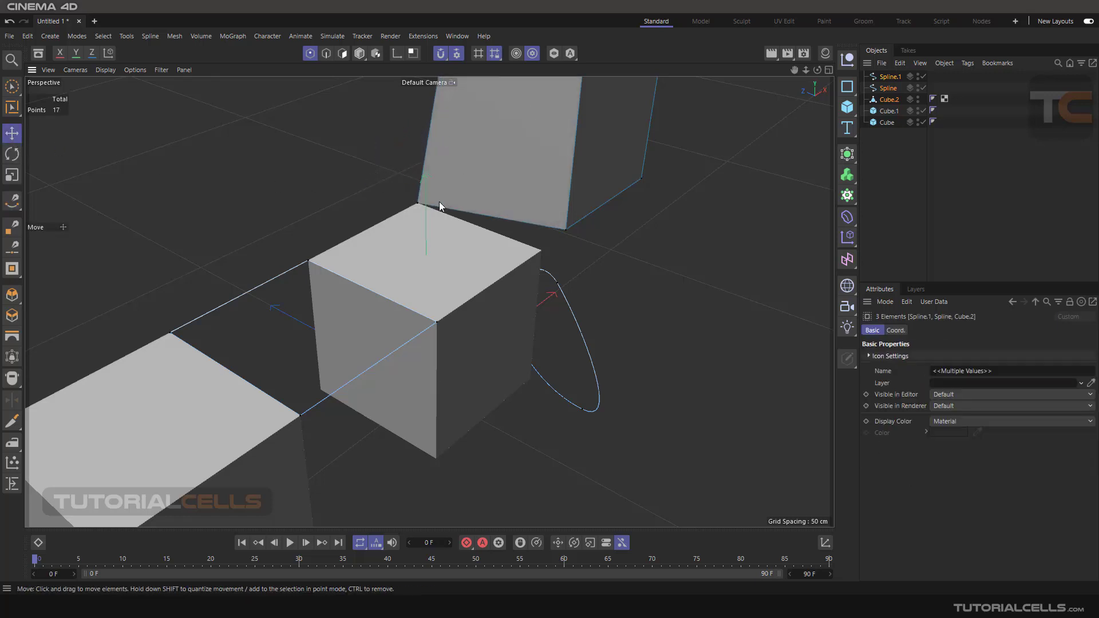
Snap the editable cube's adjacent bottom corner point onto the other corner of the original cube's facing top edge
left_click(565, 229)
left_click_drag(566, 229, 631, 267)
scroll(607, 255, "down", 6)
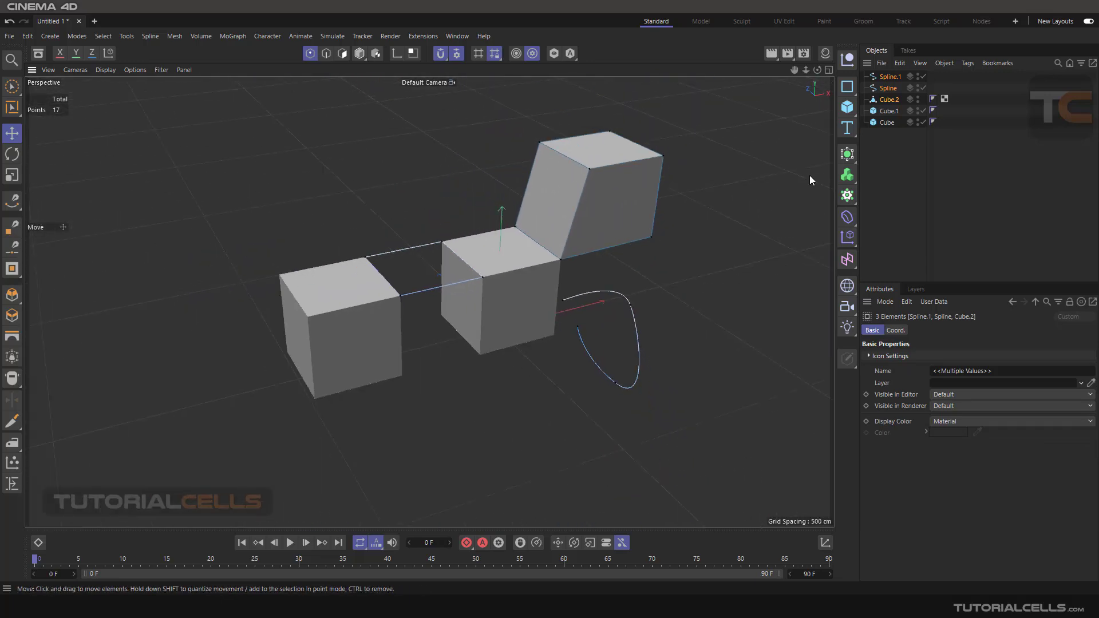
Add a new cube and place it on empty ground apart from the existing row of cubes
left_click(848, 112)
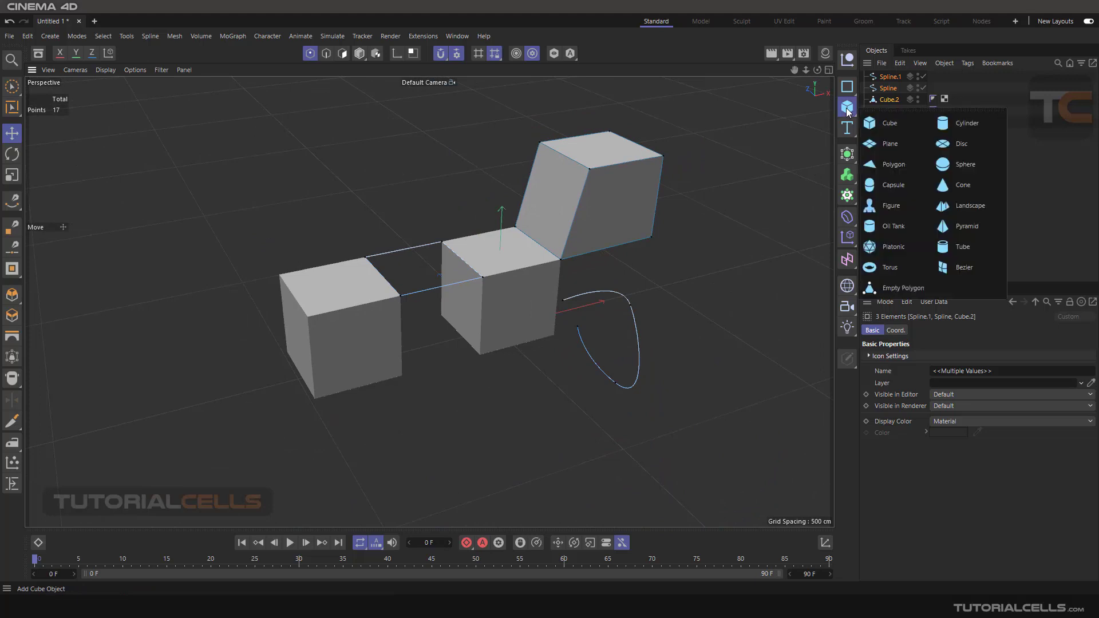
left_click(874, 132)
left_click_drag(610, 304, 424, 345)
left_click_drag(350, 287, 367, 169)
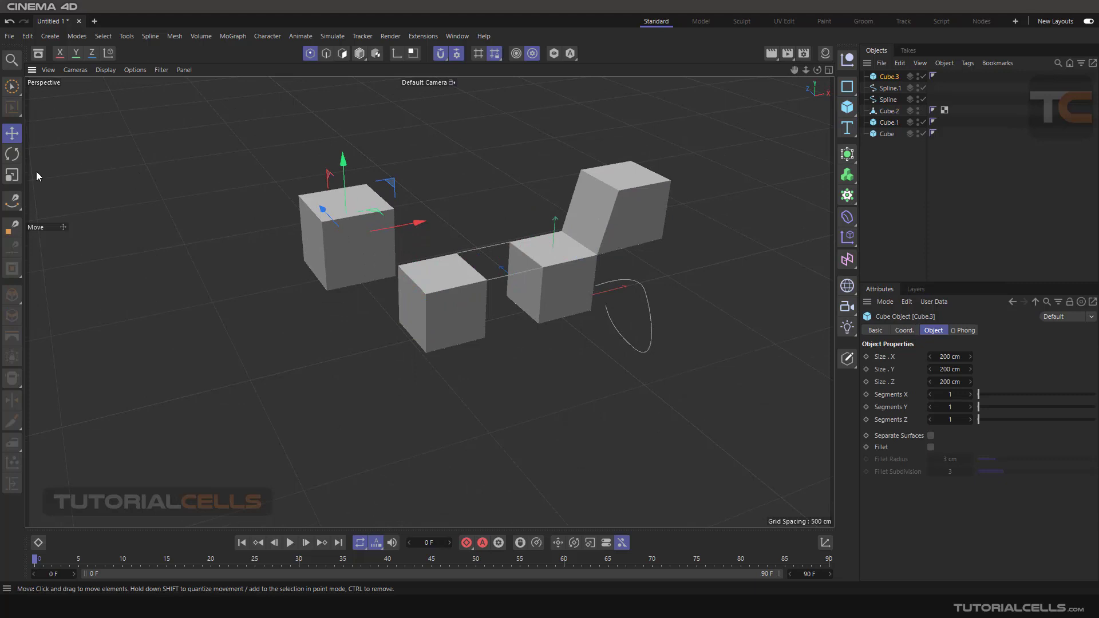
Scale the new cube down uniformly to a fraction of its size and convert it to an editable polygon object
key("t")
left_click_drag(343, 240, 241, 350)
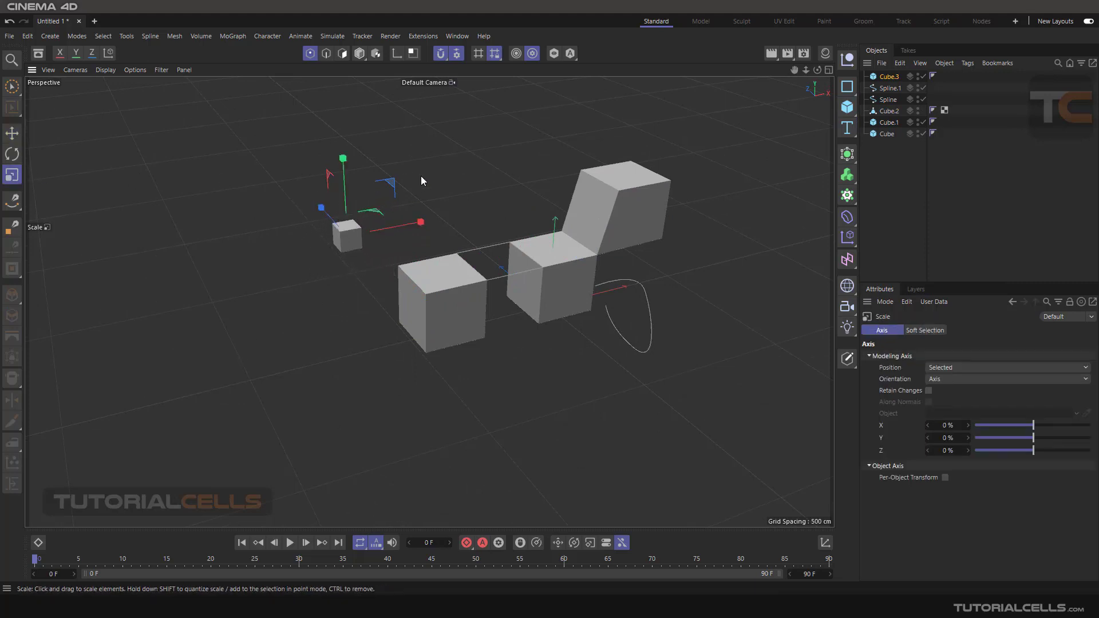
scroll(337, 248, "up", 6)
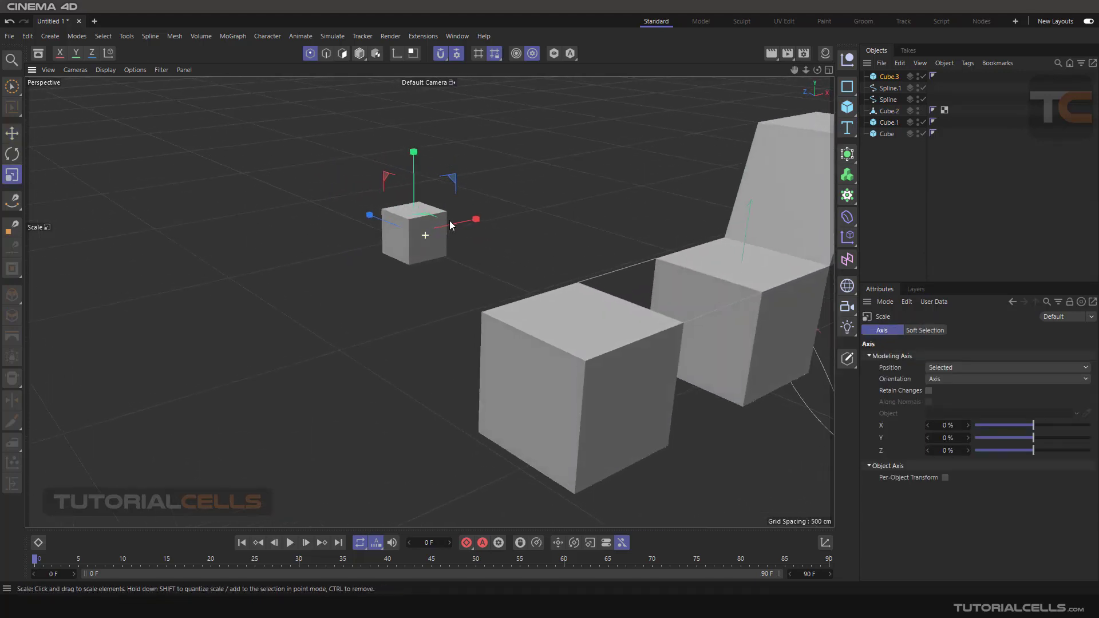
scroll(450, 225, "up", 1)
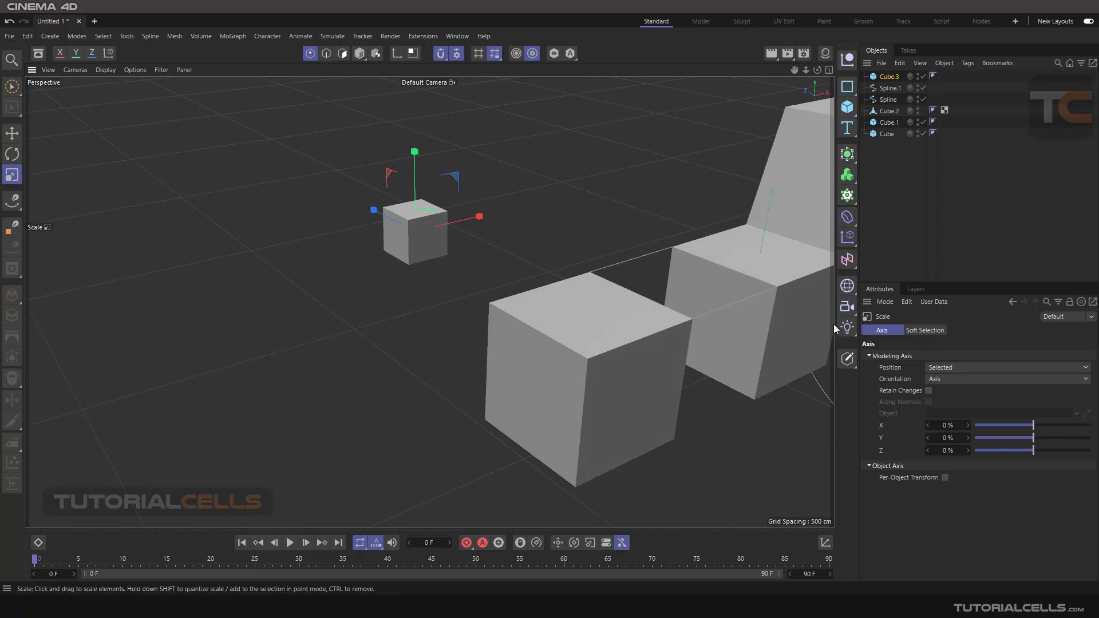
left_click(845, 362)
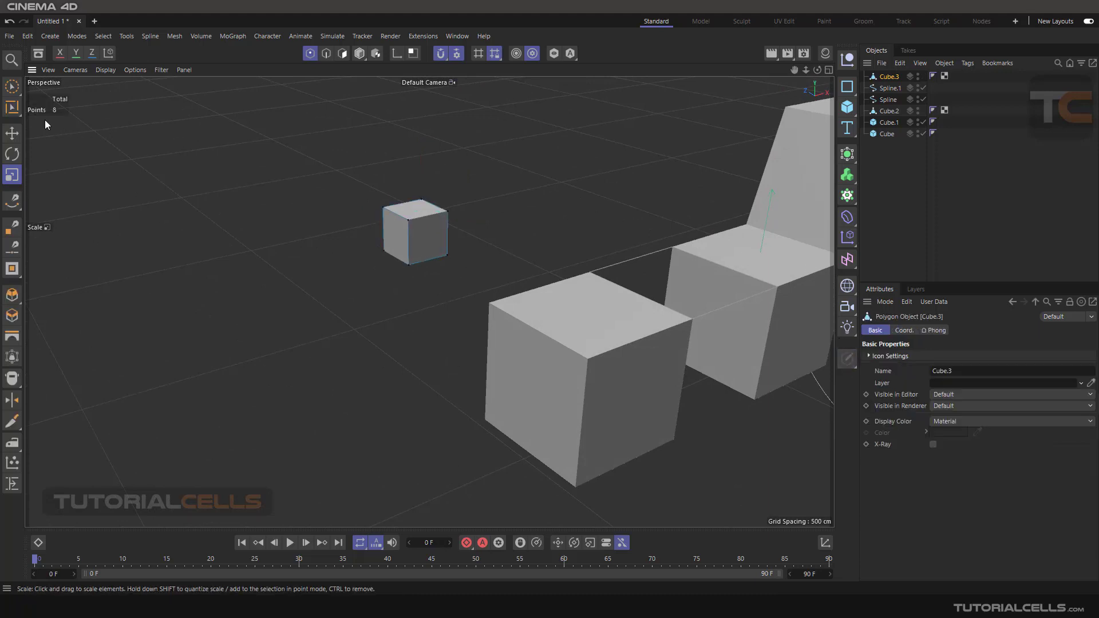
Switch to model mode and move the small cube freely towards the side of the nearest large cube
left_click(11, 133)
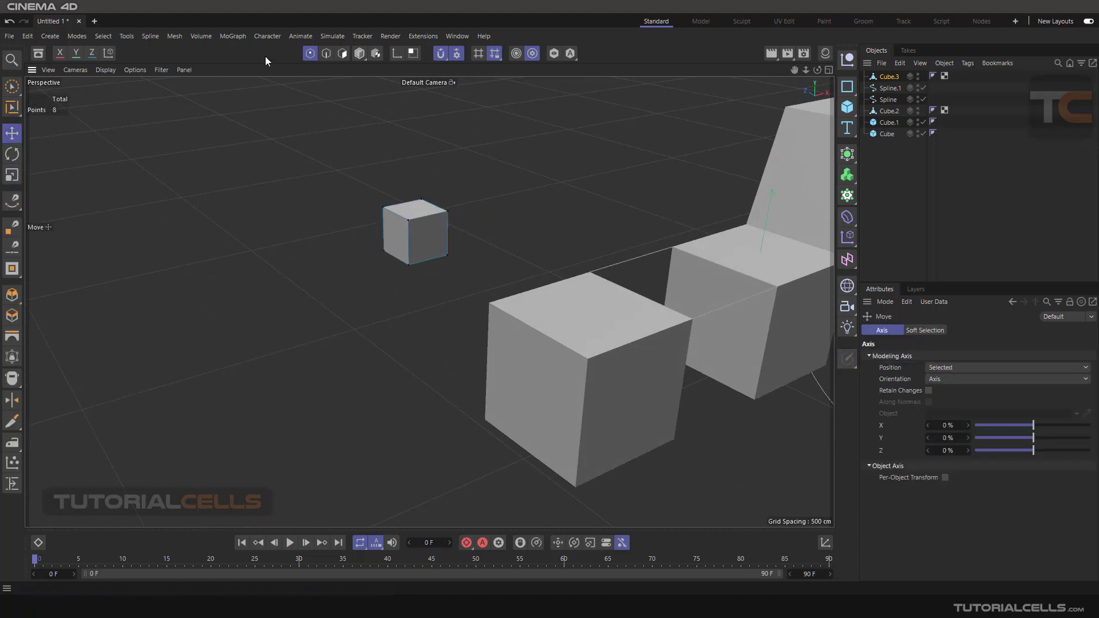
left_click(360, 53)
left_click_drag(400, 217, 422, 233, "alt")
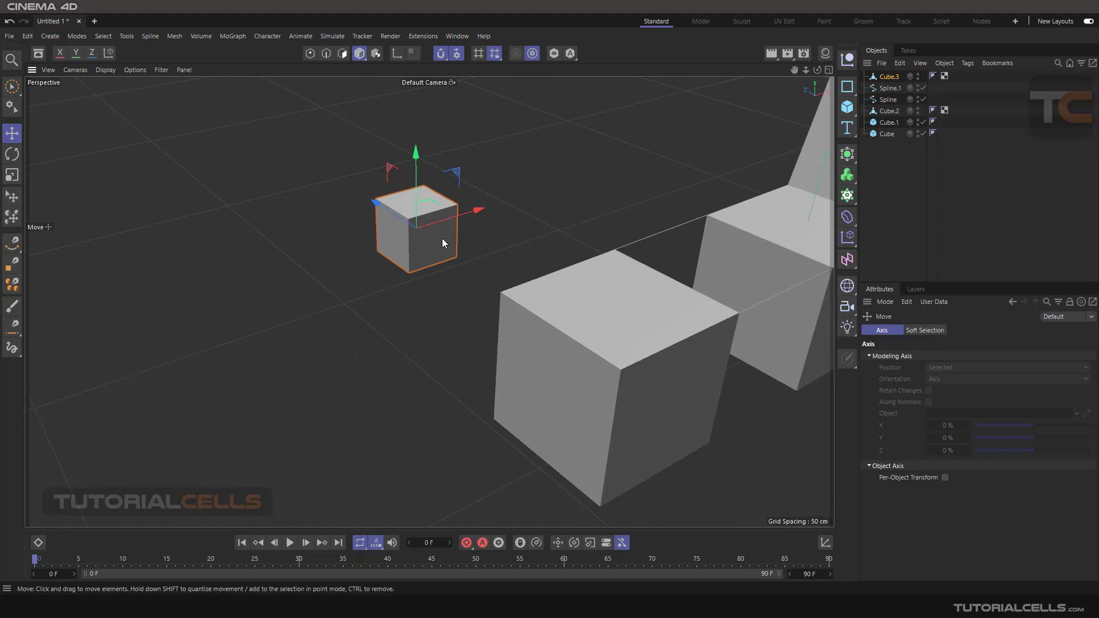
left_click_drag(442, 239, 585, 332)
left_click_drag(440, 359, 484, 264)
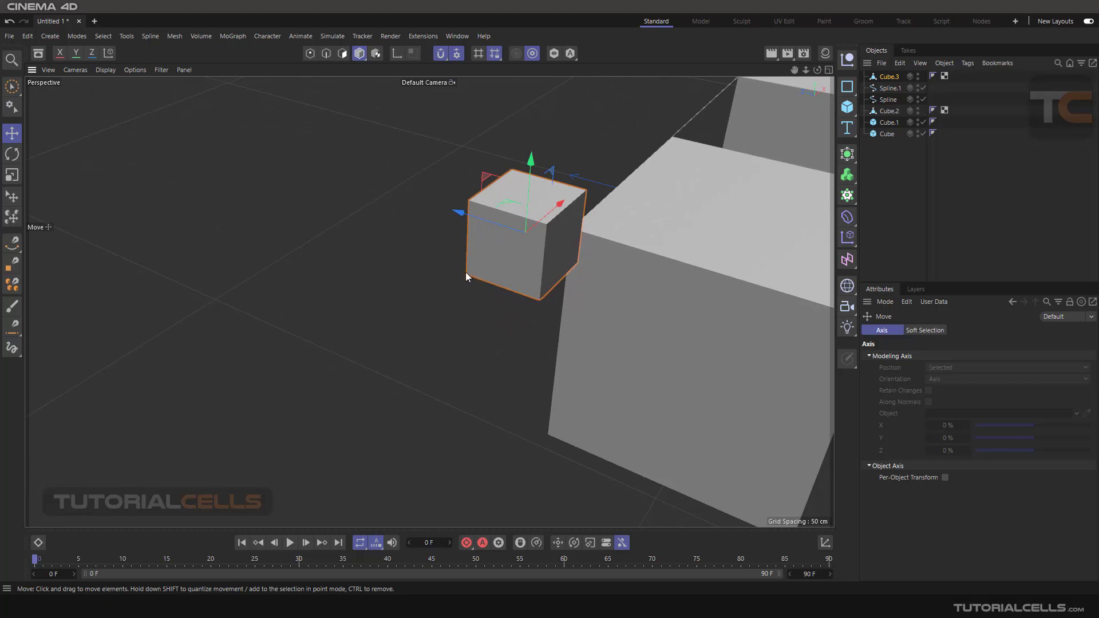
Enable axis modification and snap the small cube's axis to its nearest bottom corner
left_click(396, 53)
scroll(515, 246, "up", 3)
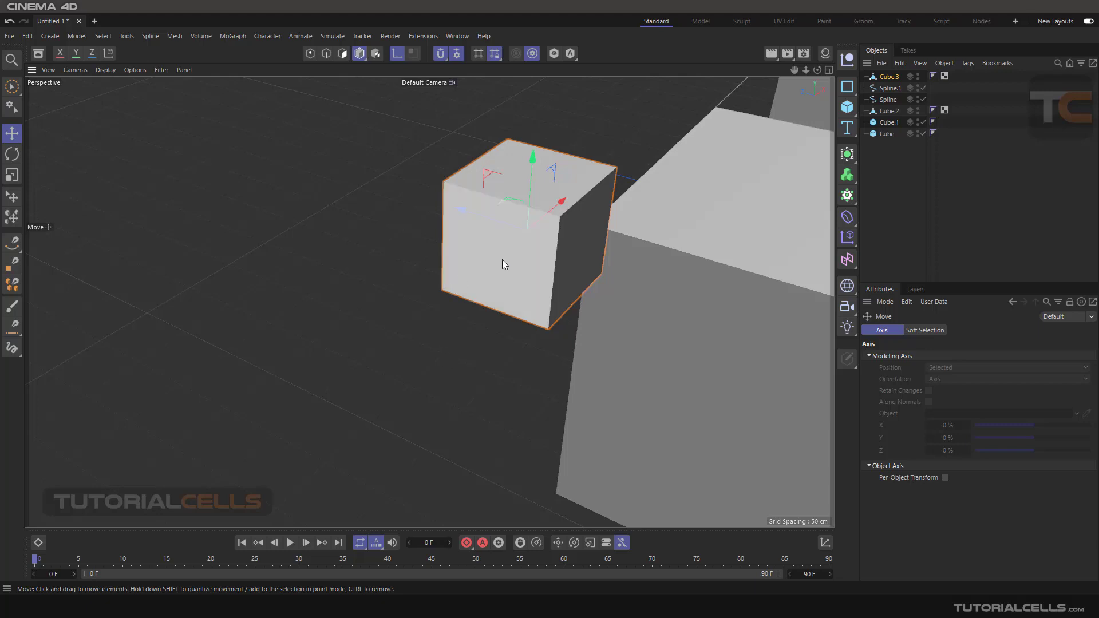
left_click_drag(503, 260, 445, 289)
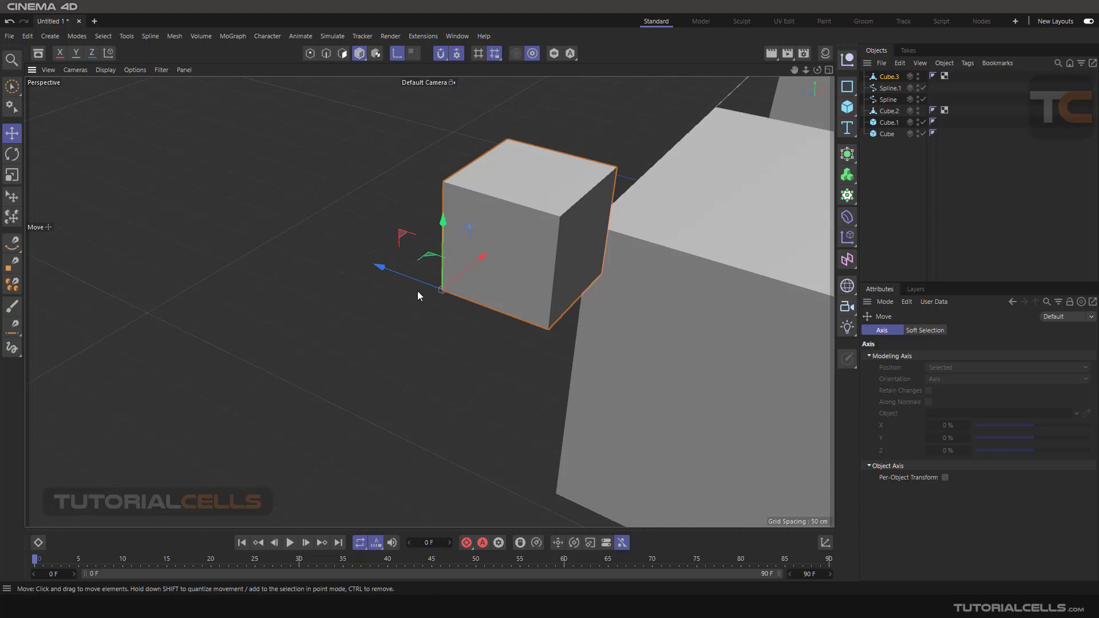
Disable axis modification and move the small cube away from the large cube beside it
left_click_drag(405, 353, 416, 323, "alt")
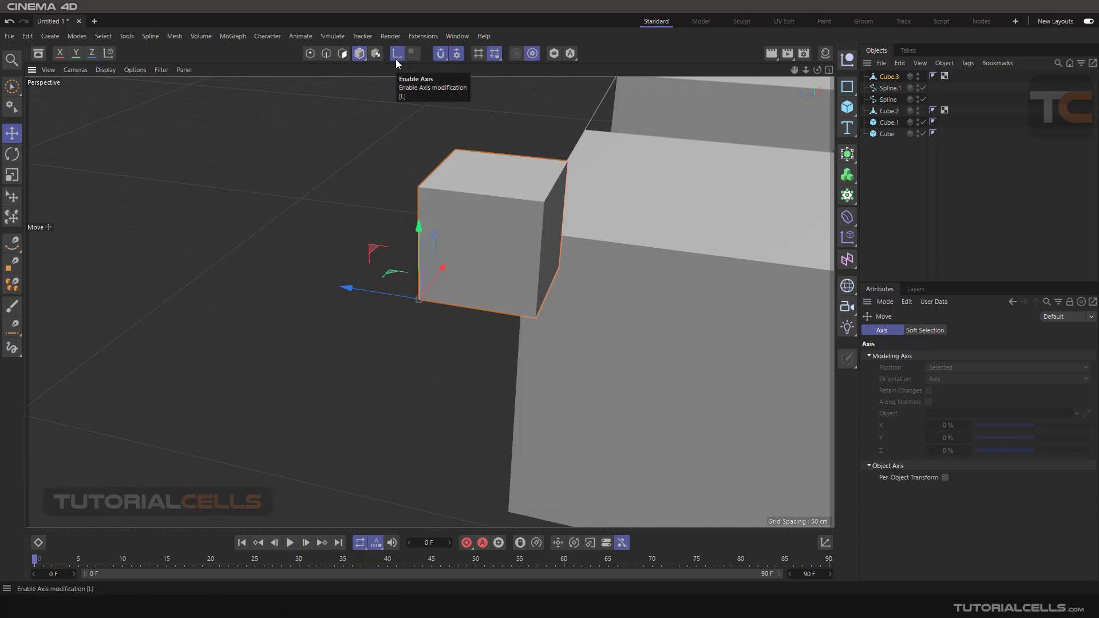
left_click(352, 190)
left_click(455, 268)
left_click_drag(398, 289, 349, 269)
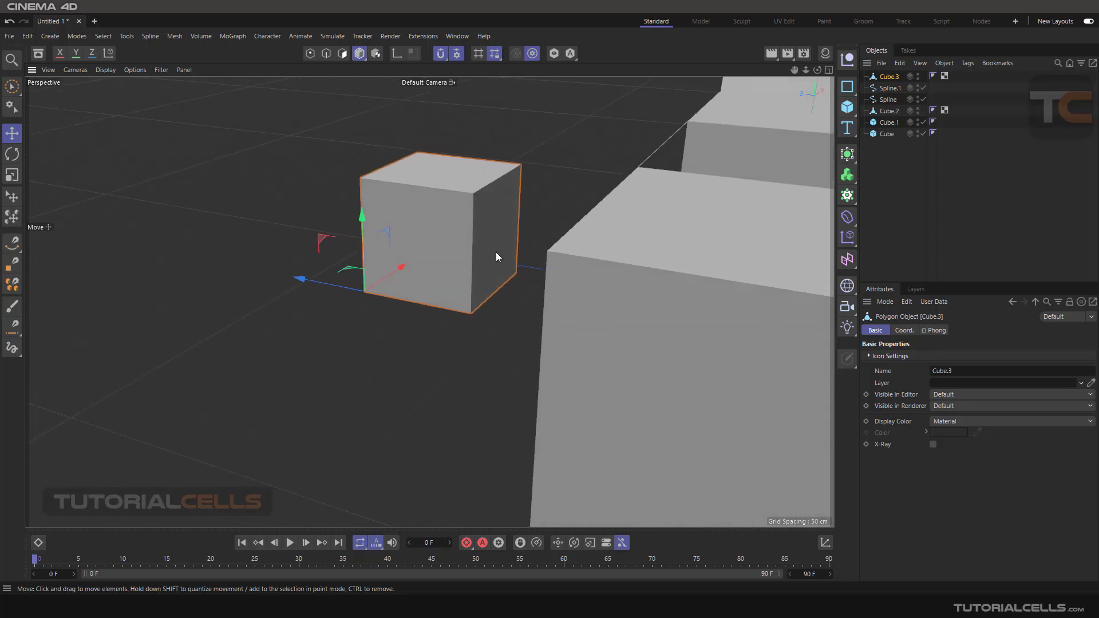
left_click(10, 134)
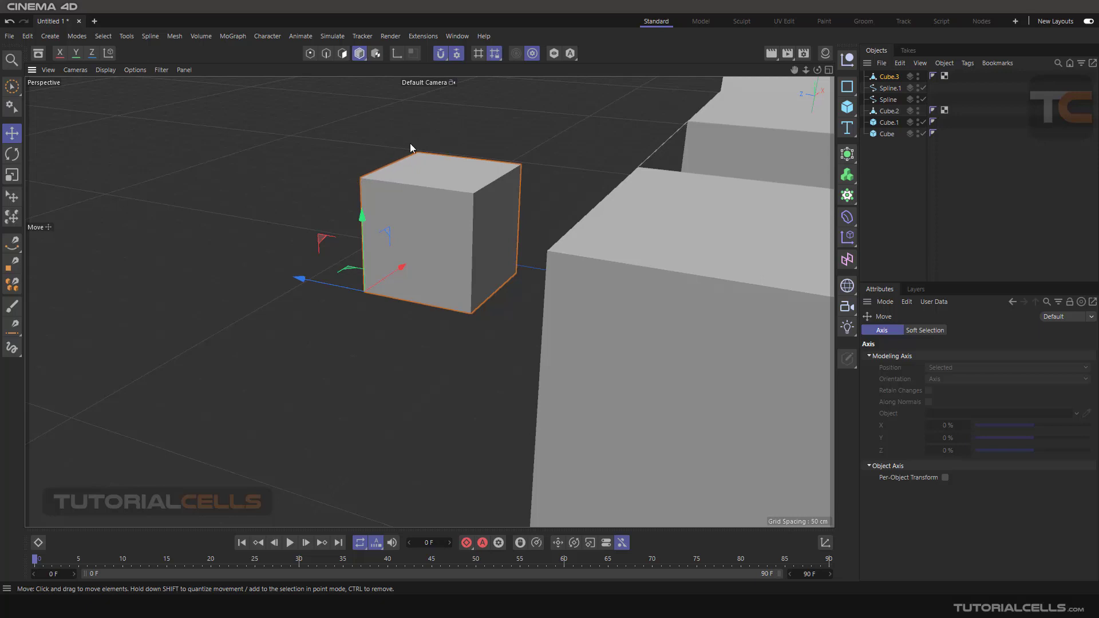
Examine the cubes and splines from several sides and open the snap settings to check which snap types are enabled
left_click_drag(469, 284, 697, 300, "alt")
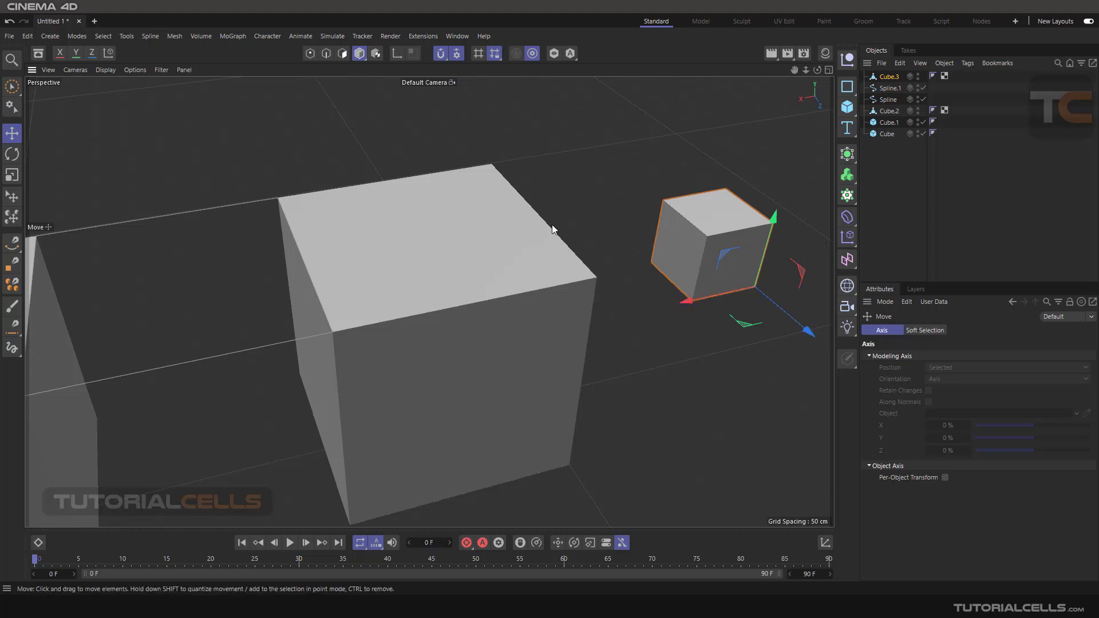
scroll(310, 322, "down", 5)
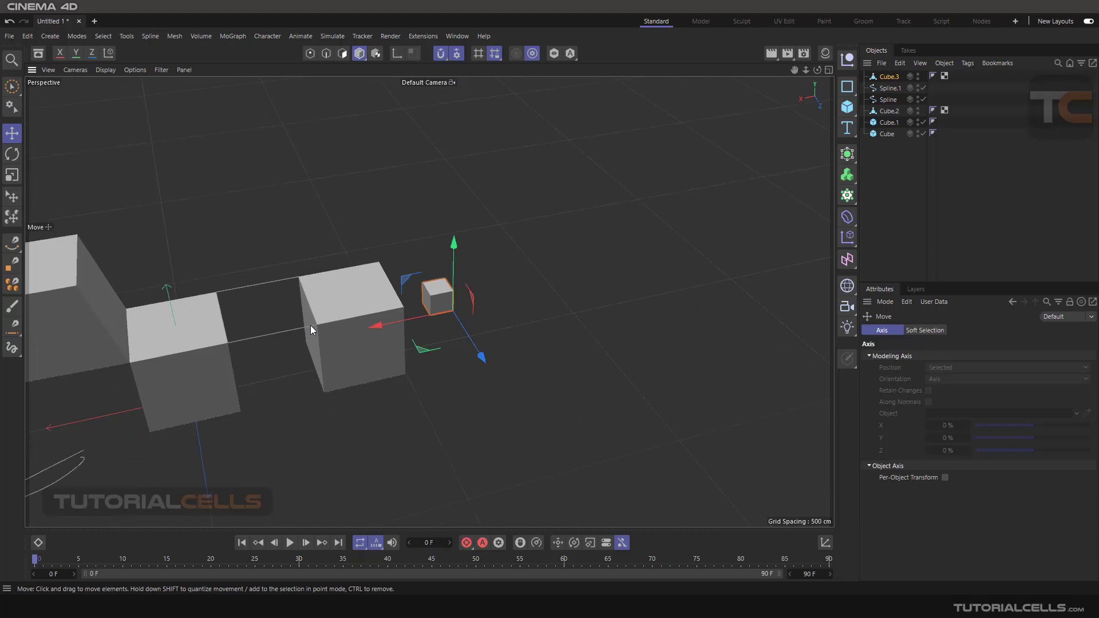
left_click_drag(564, 265, 517, 239, "alt")
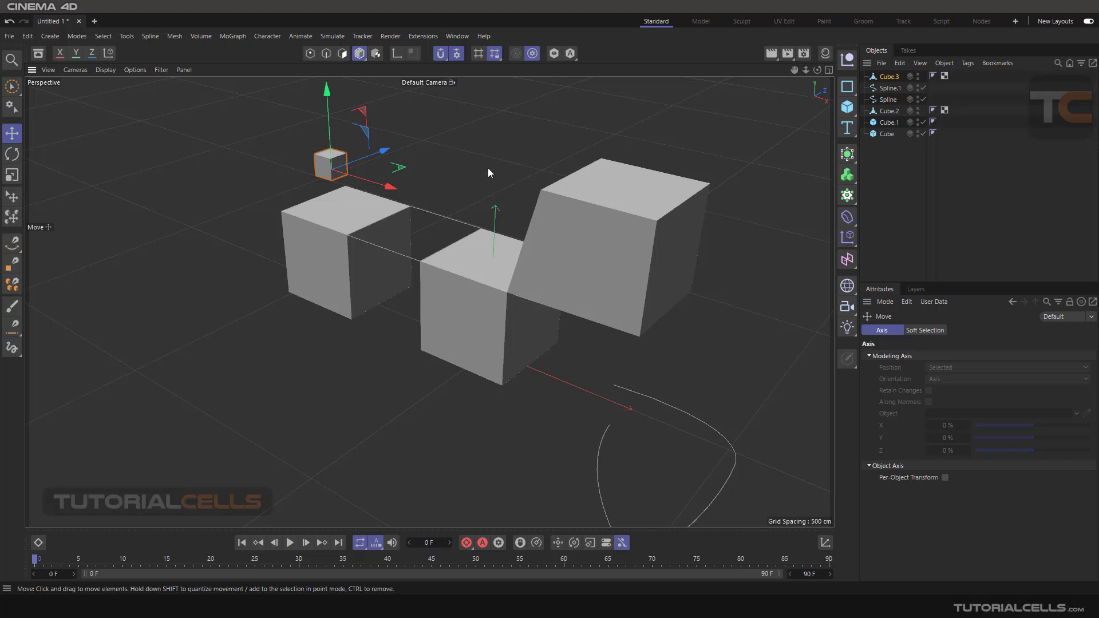
left_click_drag(497, 172, 524, 186, "alt")
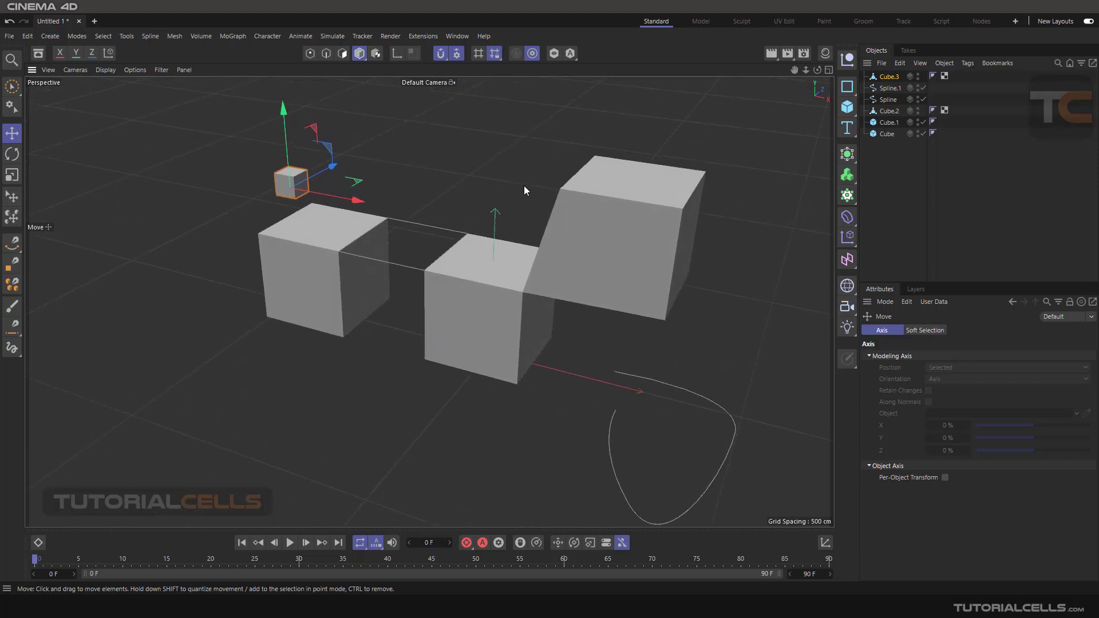
left_click(456, 53)
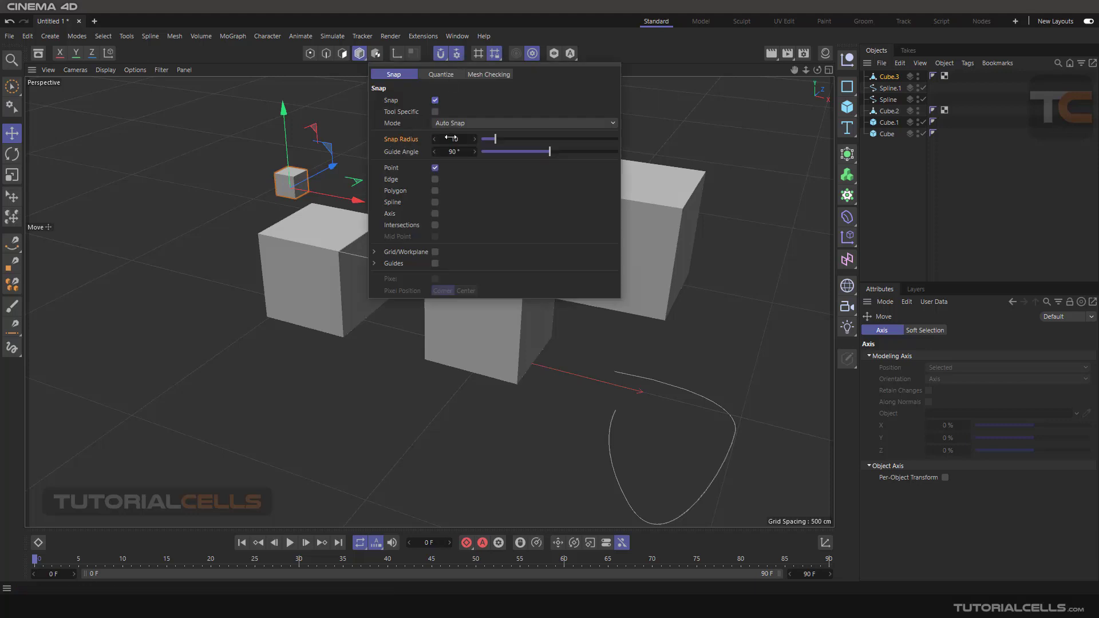
Select the slanted editable cube and, in point mode, pull its two snapped bottom corner points off the original cube
left_click_drag(396, 327, 545, 225, "alt")
scroll(545, 197, "up", 5)
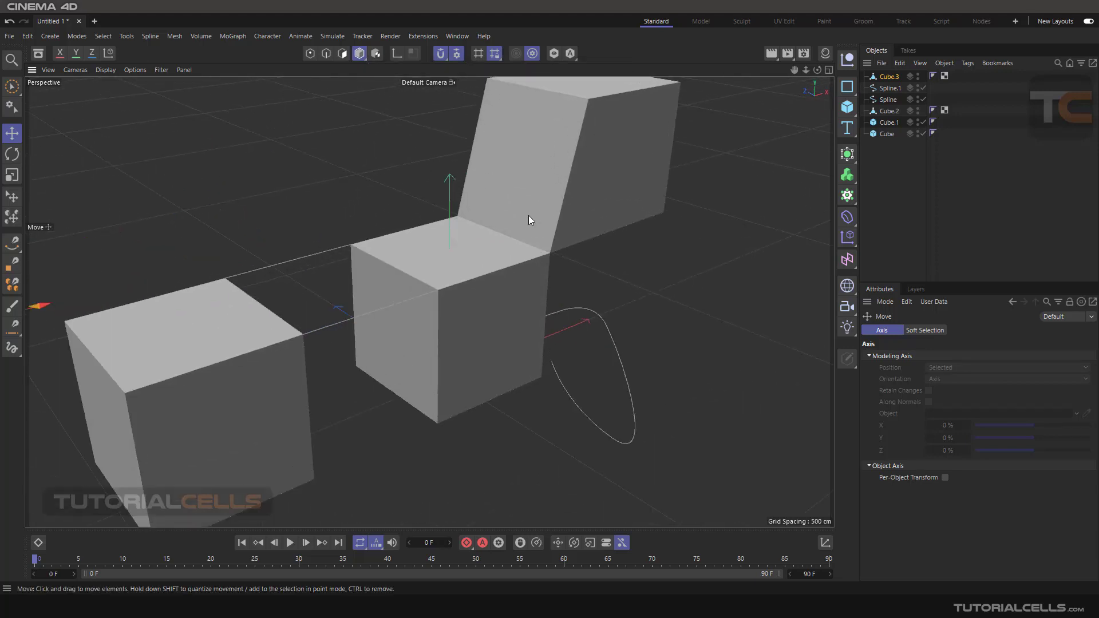
left_click(528, 215)
scroll(501, 212, "up", 3)
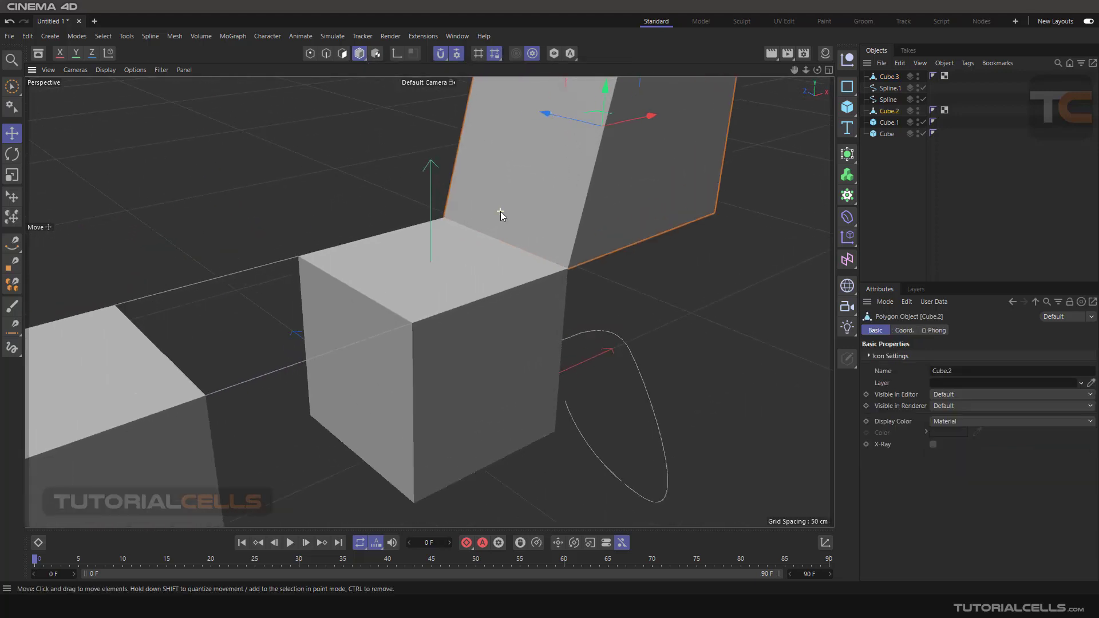
left_click(309, 54)
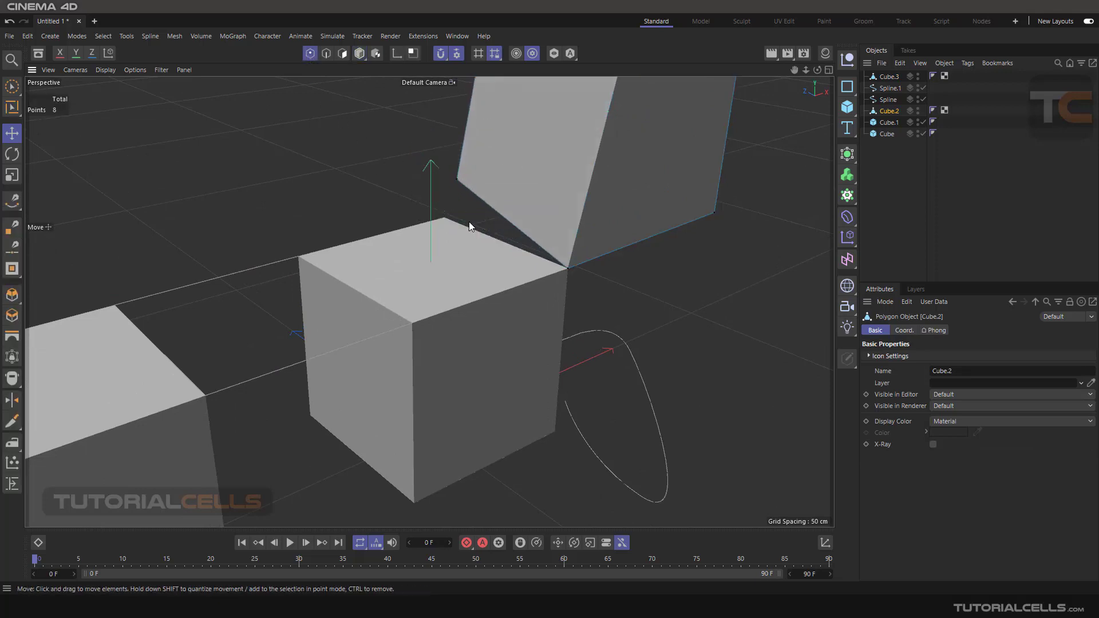
left_click_drag(571, 270, 599, 229)
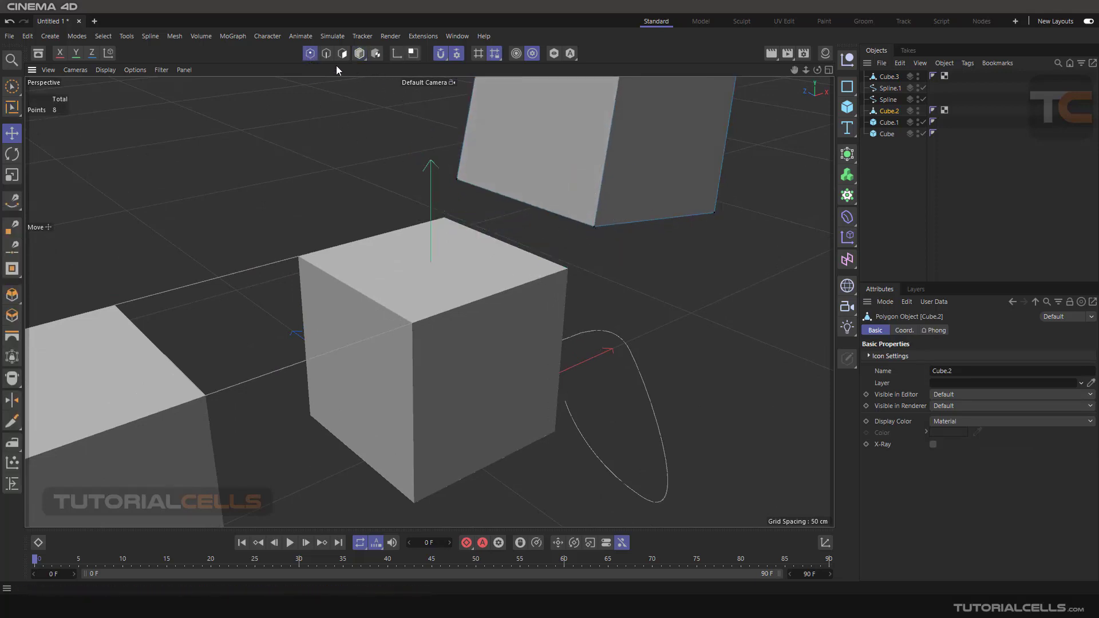
In edge mode, select the editable cube's bottom edge facing the original cube and shift it slightly
left_click(326, 53)
left_click(515, 200)
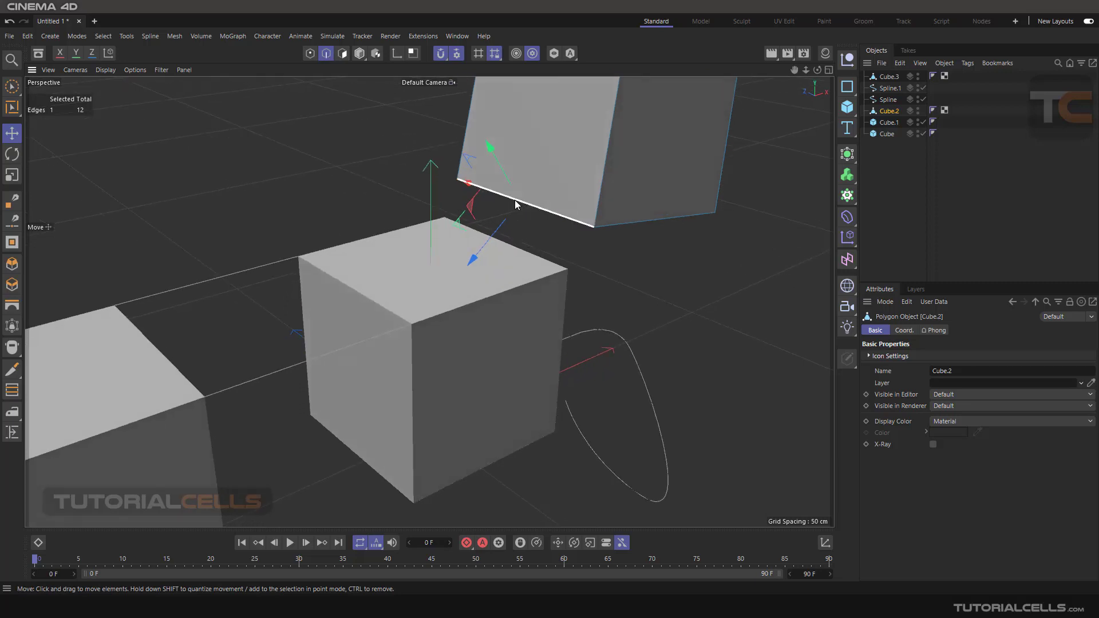
mouse_move(516, 218)
left_mouse_down()
mouse_move(491, 226)
mouse_move(504, 227)
left_mouse_up()
left_click_drag(486, 172, 493, 150)
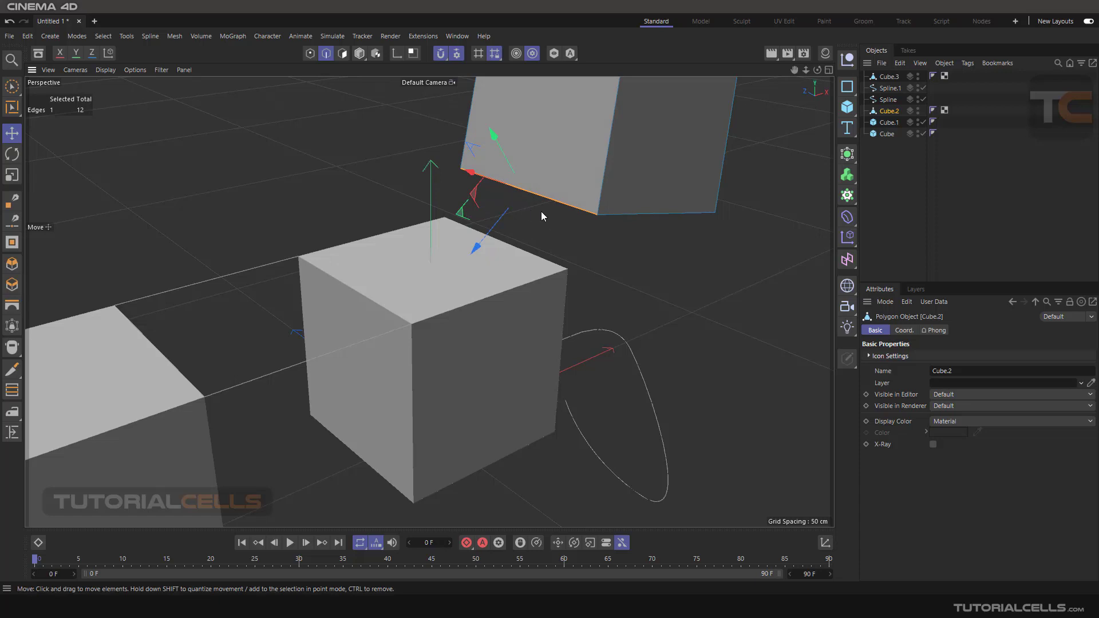
mouse_move(530, 198)
left_mouse_down()
mouse_move(568, 273)
mouse_move(534, 202)
left_mouse_up()
In polygon mode, try moving the editable cube's facing side polygon to the original cube's top corner, then undo the move
scroll(544, 168, "down", 3)
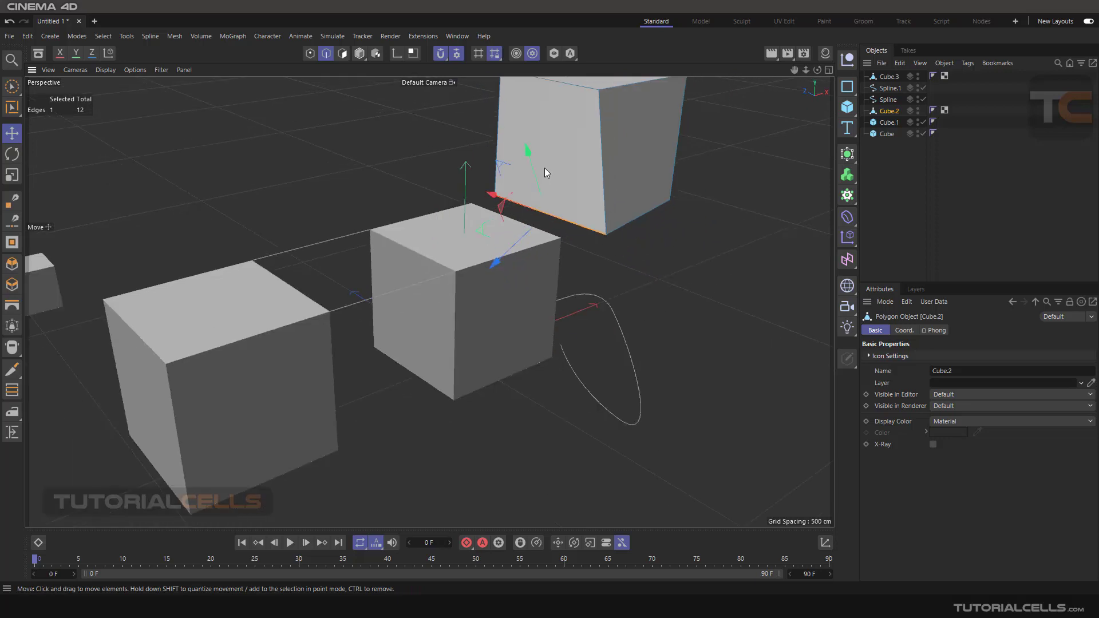
left_click(341, 53)
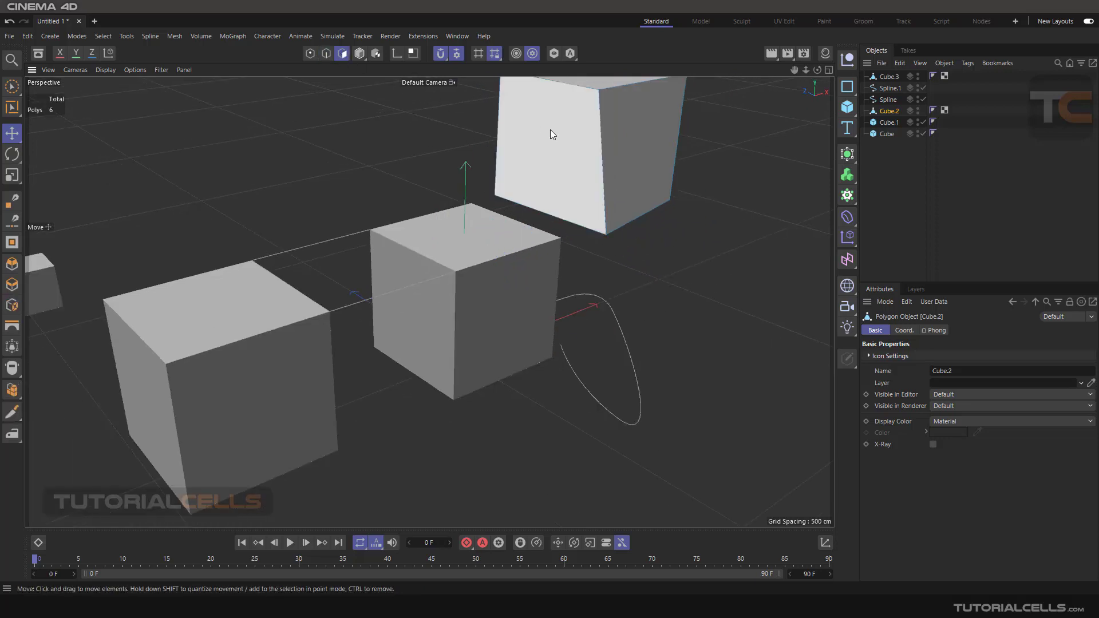
left_click_drag(555, 145, 557, 234, "alt")
left_click(551, 147)
key("ctrl+shift+a")
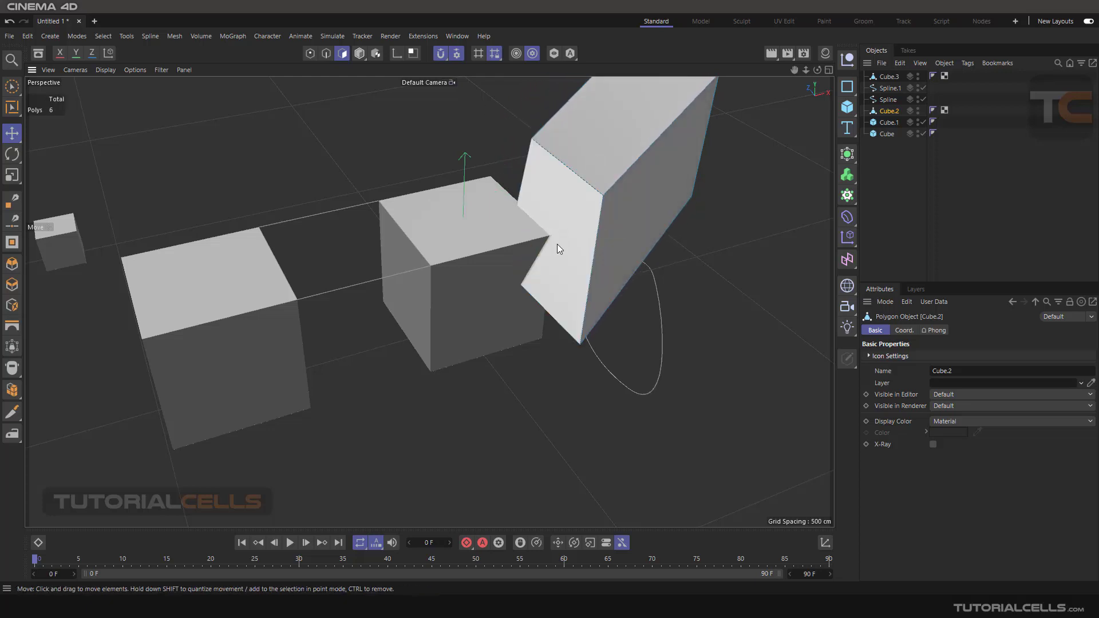
key("ctrl+z")
key("ctrl+z")
key("ctrl+z")
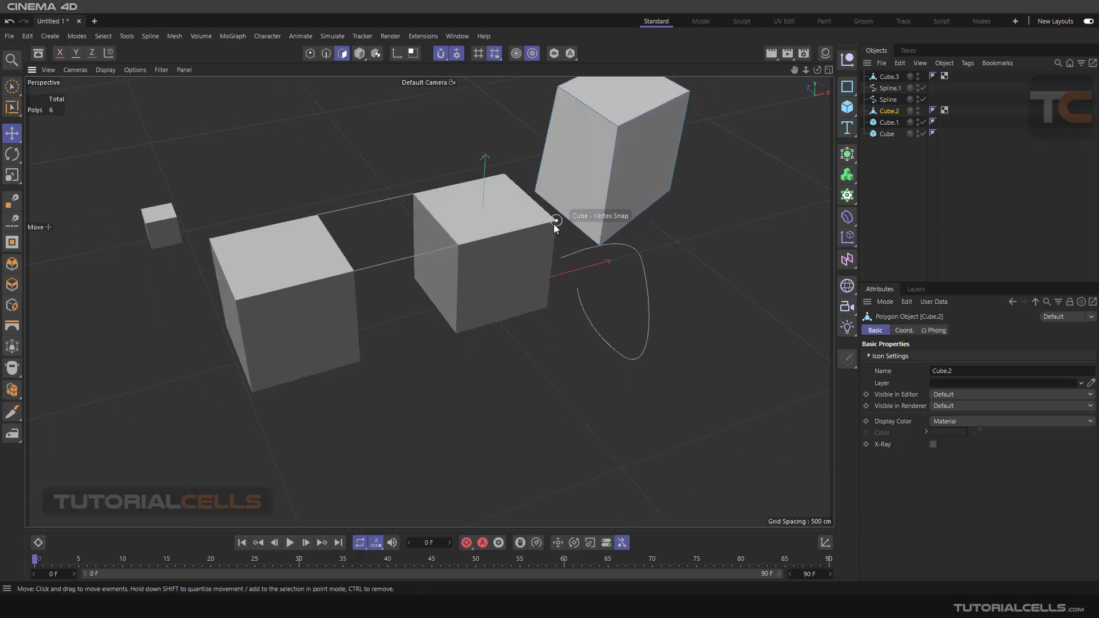
Check the snap settings, then try moving the editable cube's bottom corner point towards the original cube's top corner and undo it
left_click(458, 53)
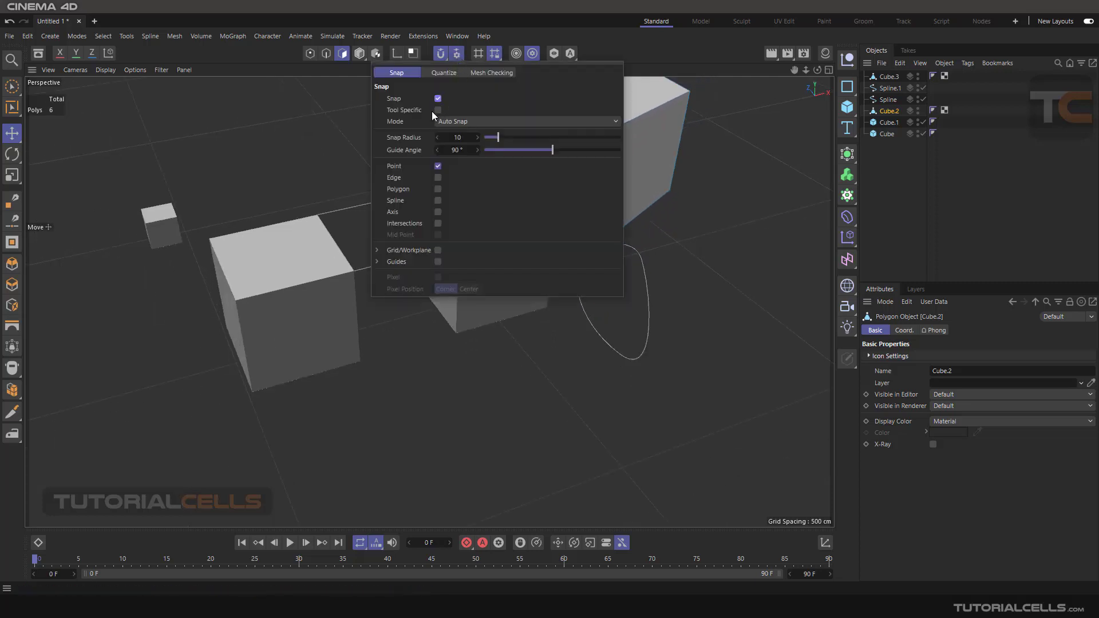
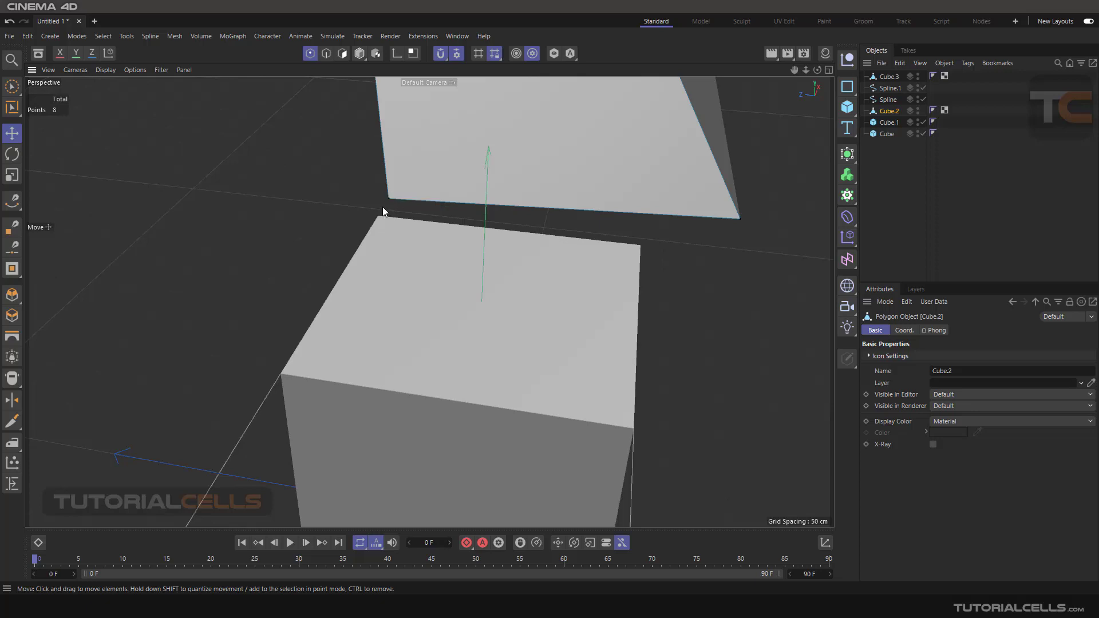
left_click_drag(387, 198, 383, 211)
key("ctrl+z")
key("ctrl+z")
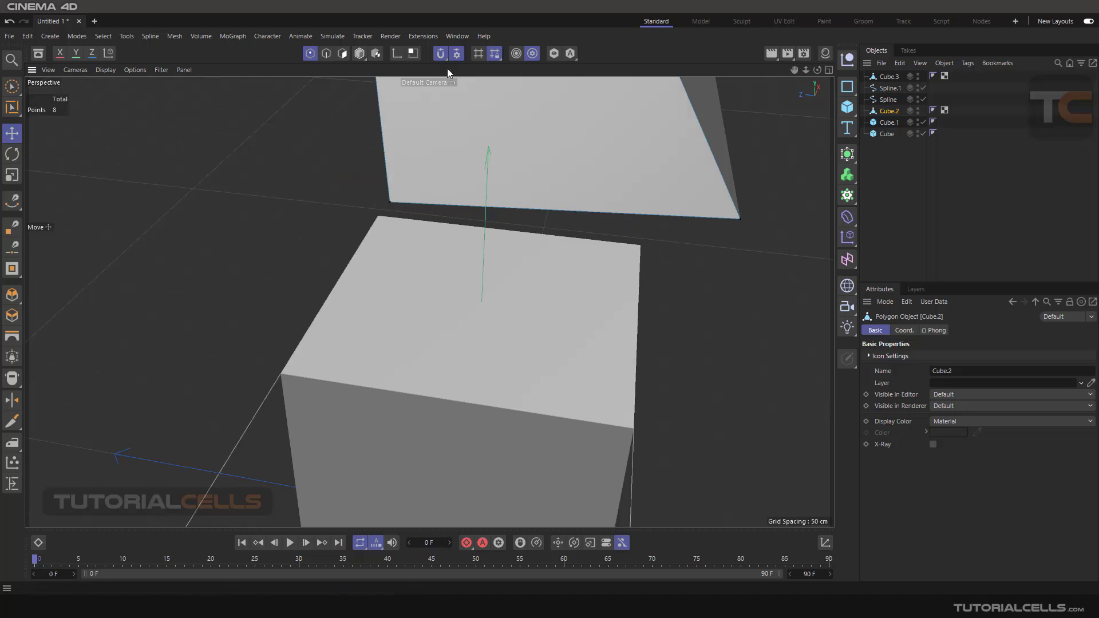
Increase the Snap Radius in the snap settings and check its reach around the editable cube's bottom corner point
left_click(457, 55)
left_click_drag(499, 141, 500, 141)
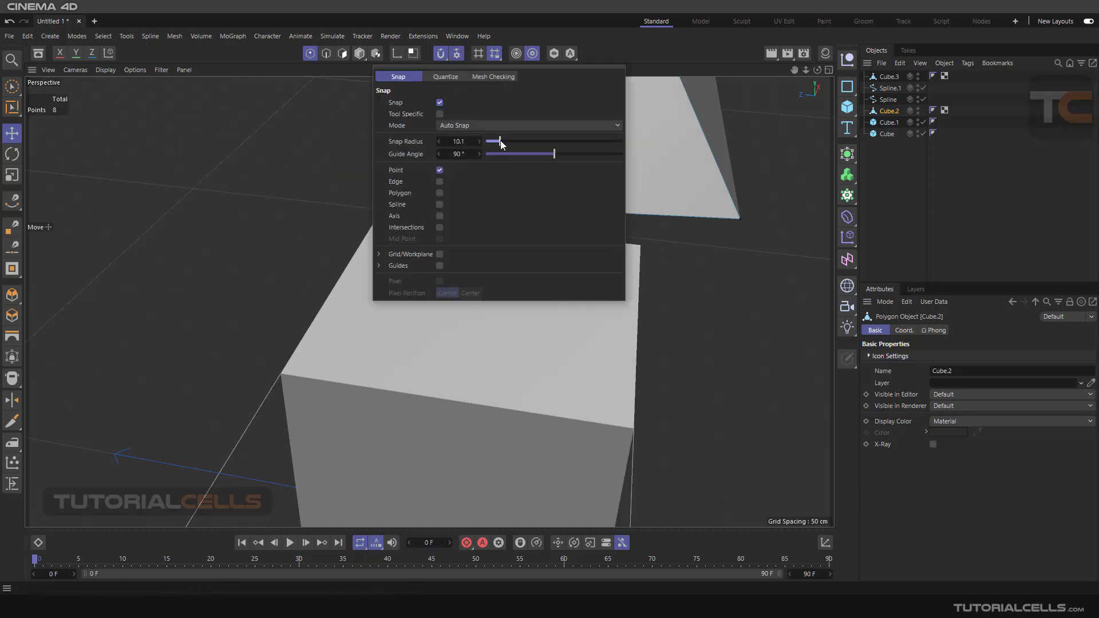
mouse_move(726, 273)
left_mouse_down("alt")
mouse_move(699, 265)
mouse_move(747, 273)
mouse_move(661, 284)
mouse_move(722, 252)
left_mouse_up("alt")
left_click(750, 273)
left_click(731, 229)
left_click(676, 298)
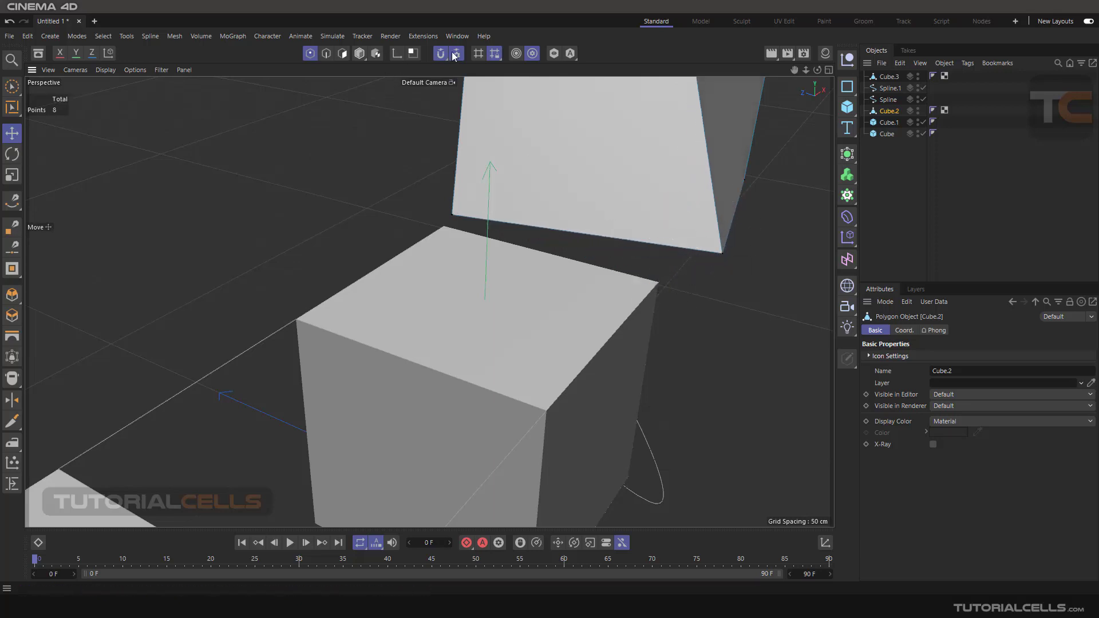
left_click(494, 53)
left_click_drag(516, 137, 539, 137)
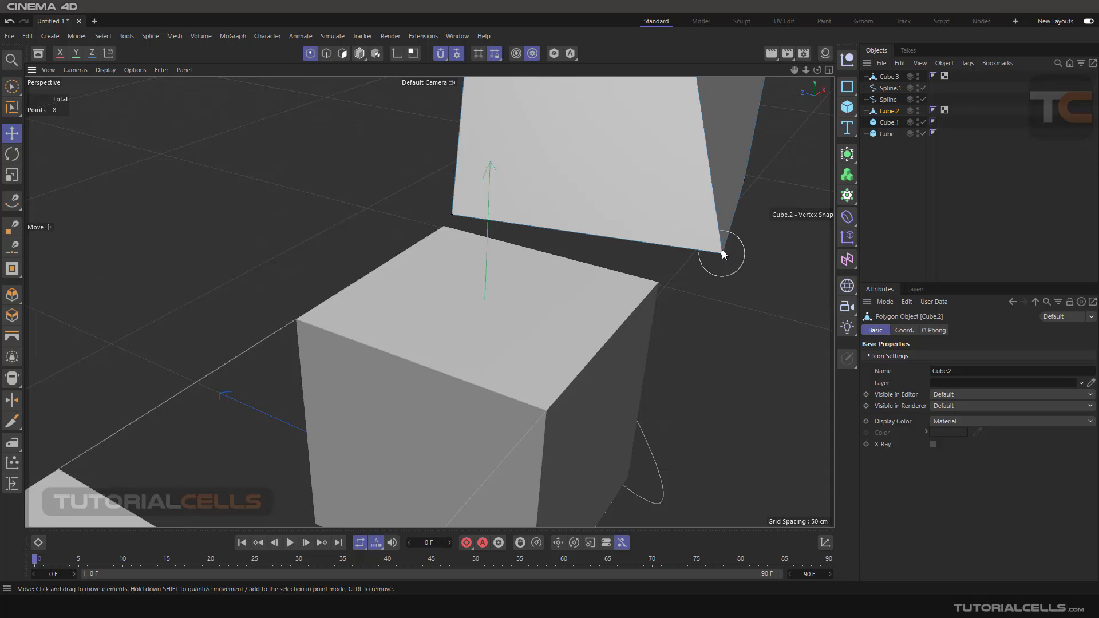
Move the editable cube's bottom corner point so it snaps onto the original cube's top corner
left_click_drag(722, 252, 686, 308)
left_click(699, 259)
middle_click_drag(684, 305, 620, 291, "alt")
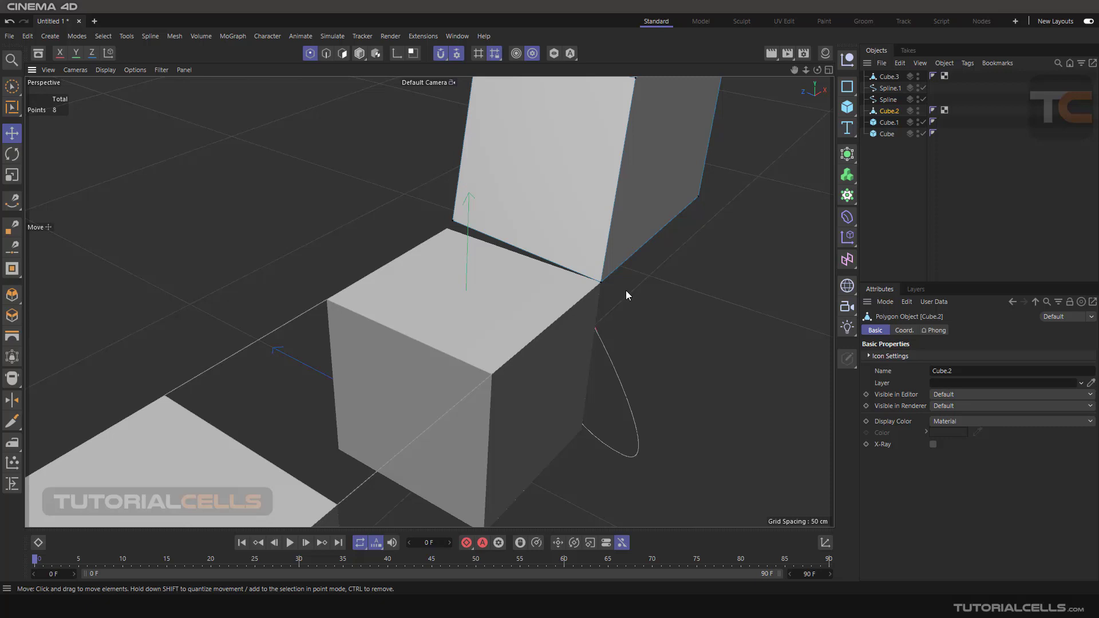
Examine how far the snap radius reaches around the snapped corner point from distant and close views
scroll(626, 290, "down", 3)
scroll(650, 321, "down", 3)
left_click_drag(650, 321, 500, 336, "alt")
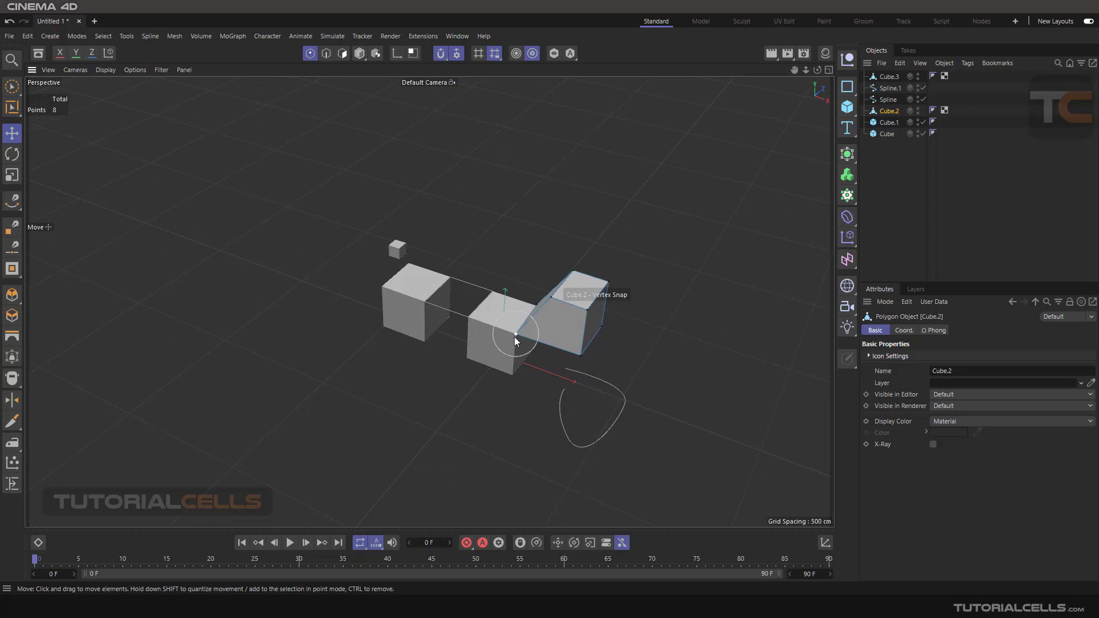
scroll(514, 337, "down", 2)
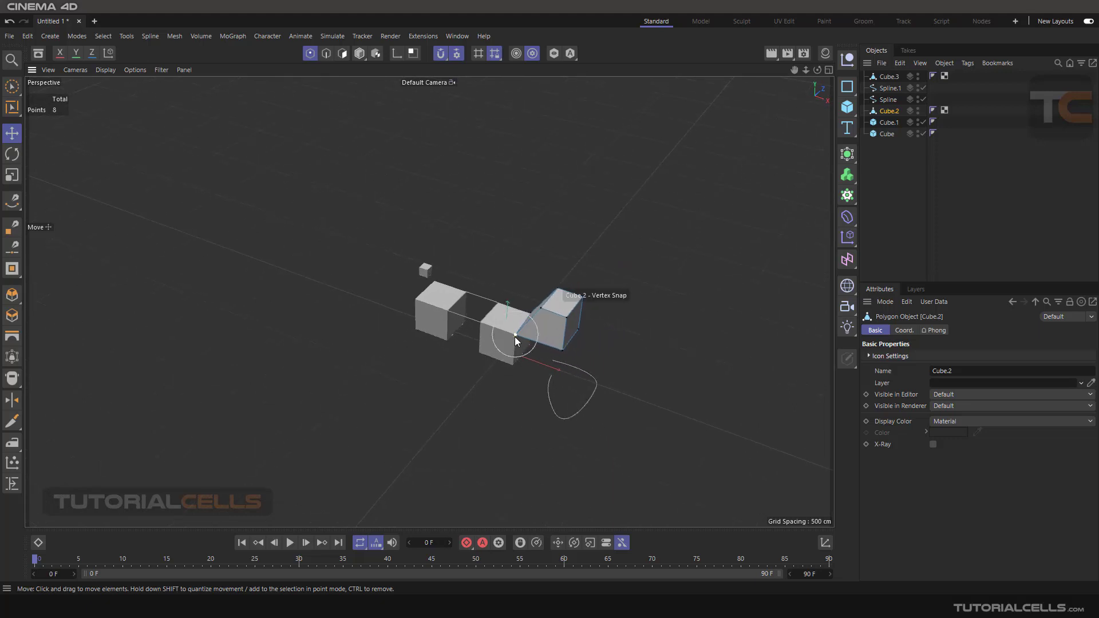
scroll(514, 337, "down", 5)
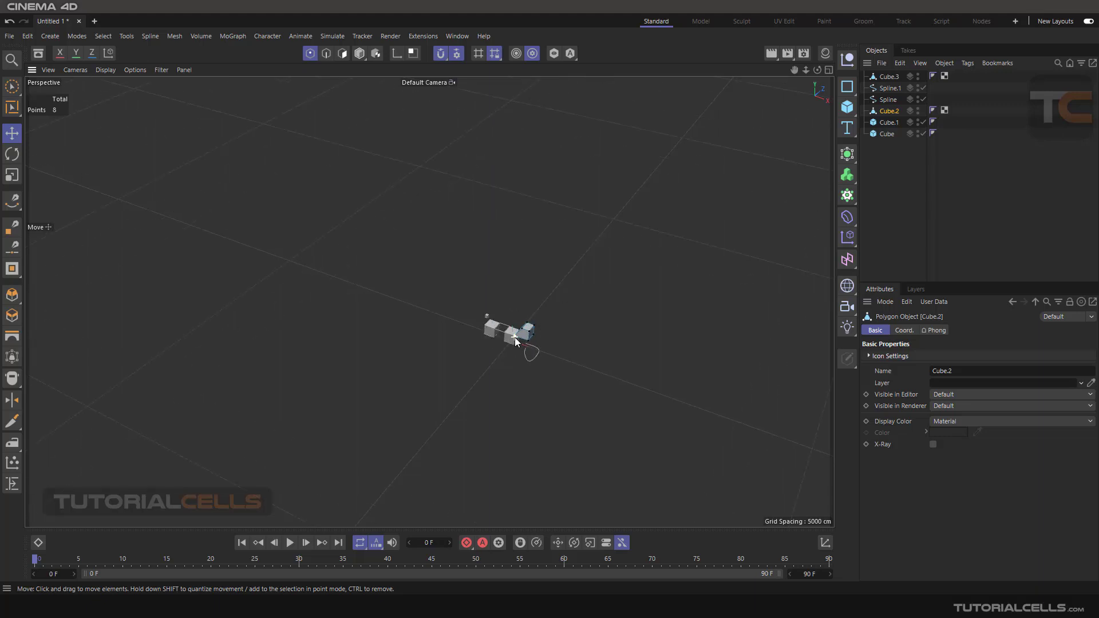
scroll(514, 338, "up", 10)
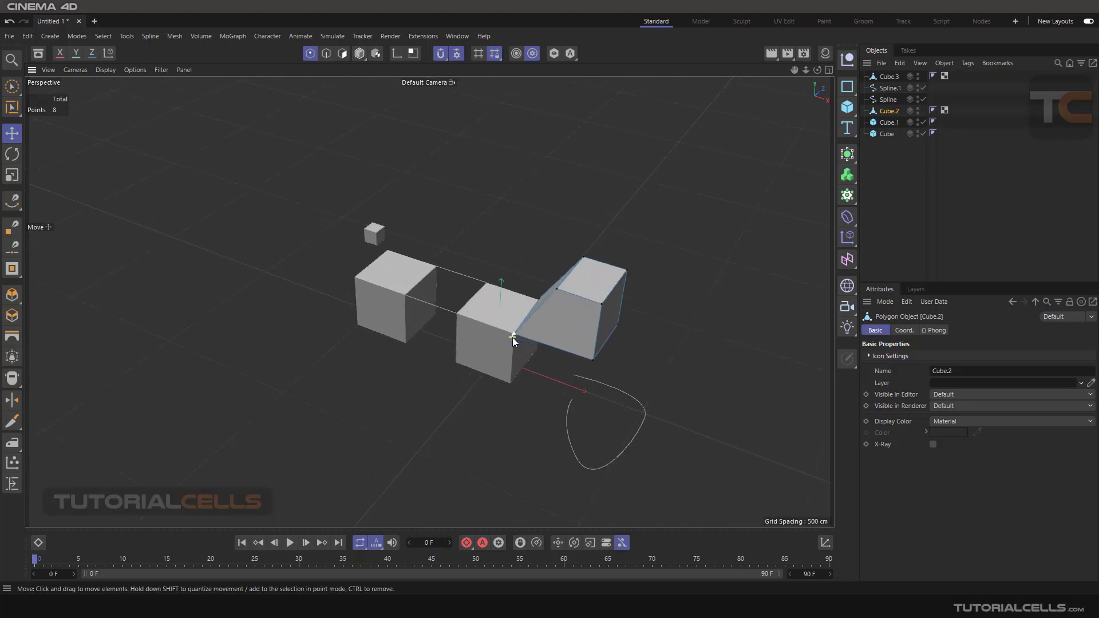
scroll(513, 337, "up", 10)
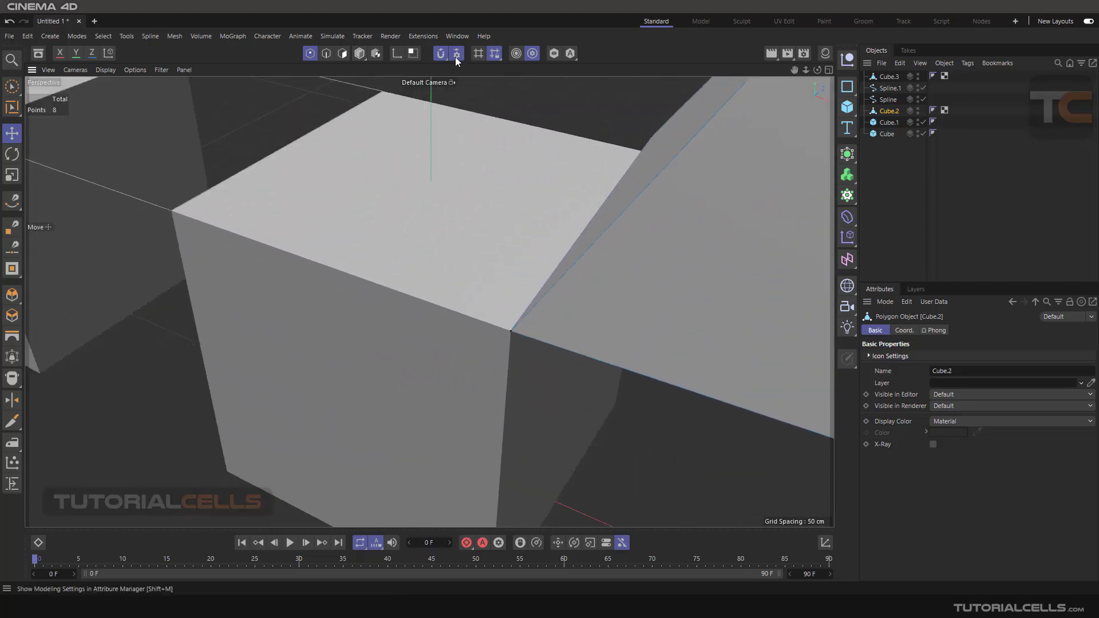
Set the Snap Radius to 10 in the snap settings
left_click(456, 53)
left_click(453, 143)
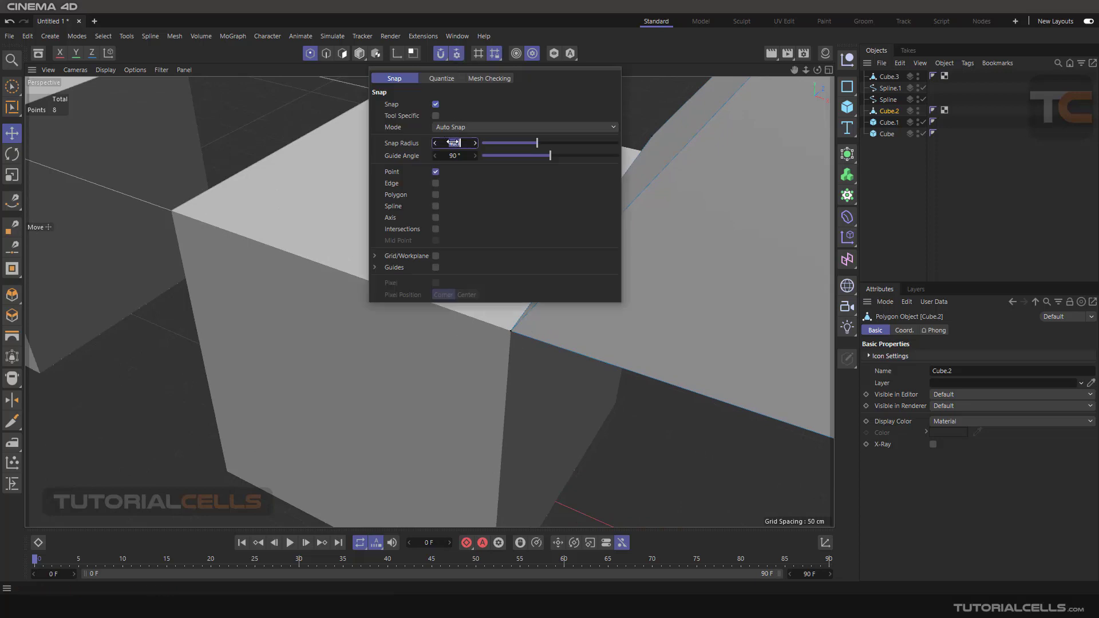
key("BackSpace")
type("10")
key("Return")
Try moving the editable cube's bottom corner point near the original cube's top corner, then undo the move
left_click_drag(565, 256, 642, 256, "alt")
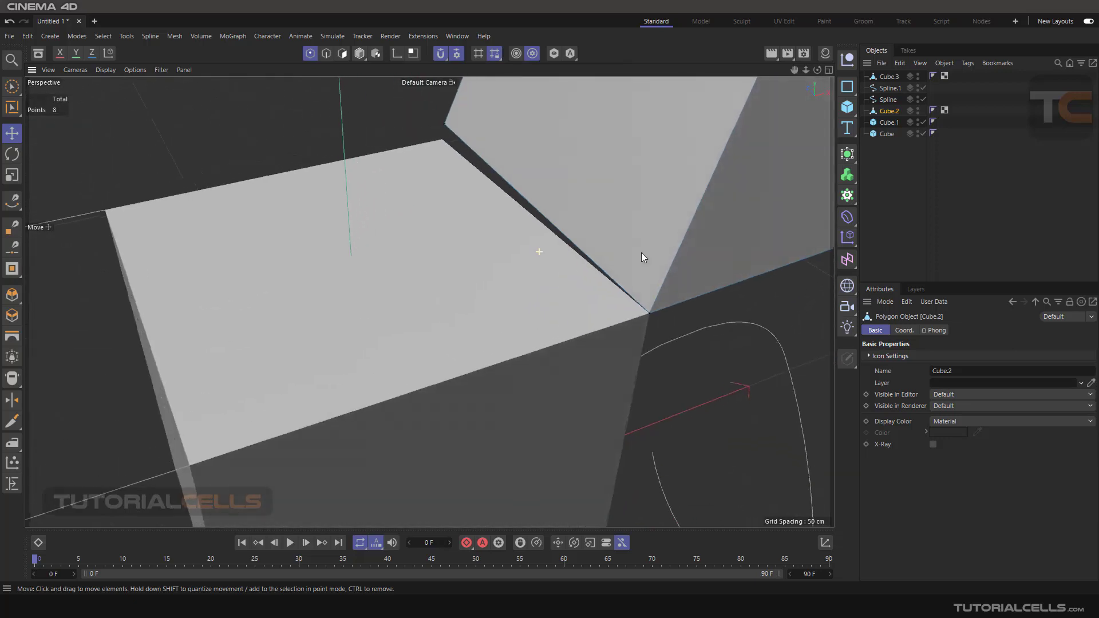
mouse_move(654, 317)
left_mouse_down()
mouse_move(660, 297)
mouse_move(658, 308)
left_mouse_up()
key("ctrl+z")
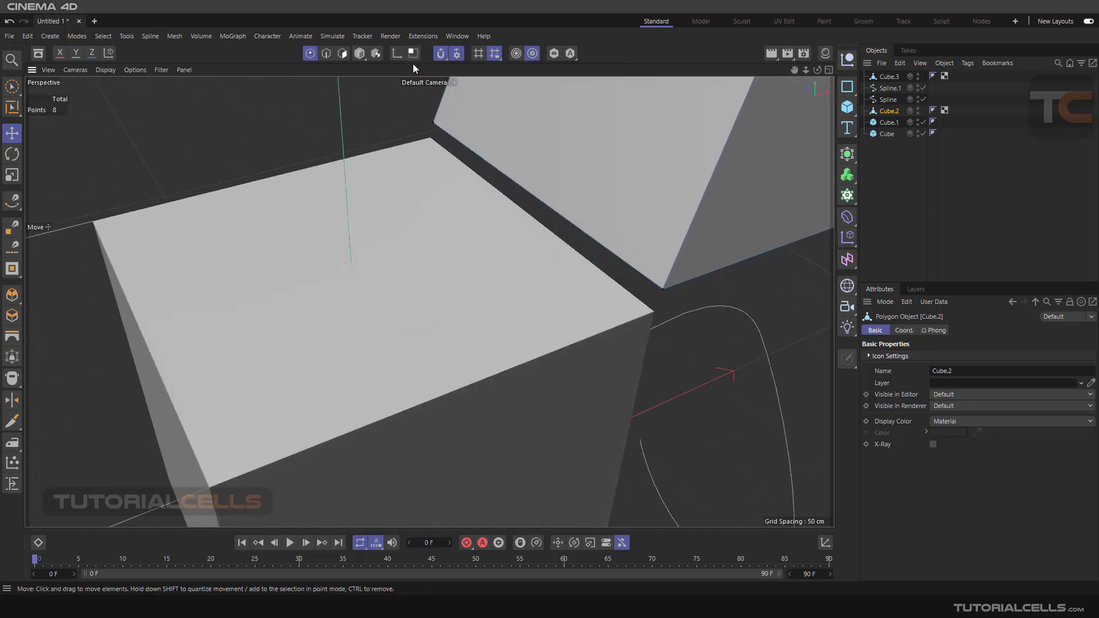
Try a very small Snap Radius in the snap settings, then set it to 20
left_click(456, 54)
left_click(456, 141)
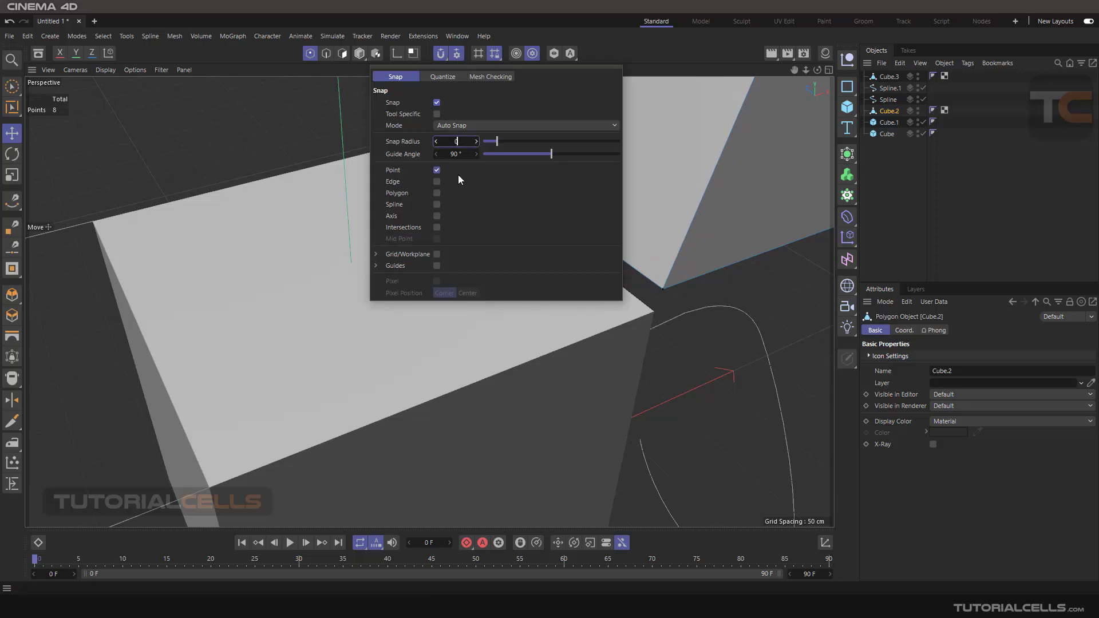
type("0.1")
key("Return")
right_click(471, 142)
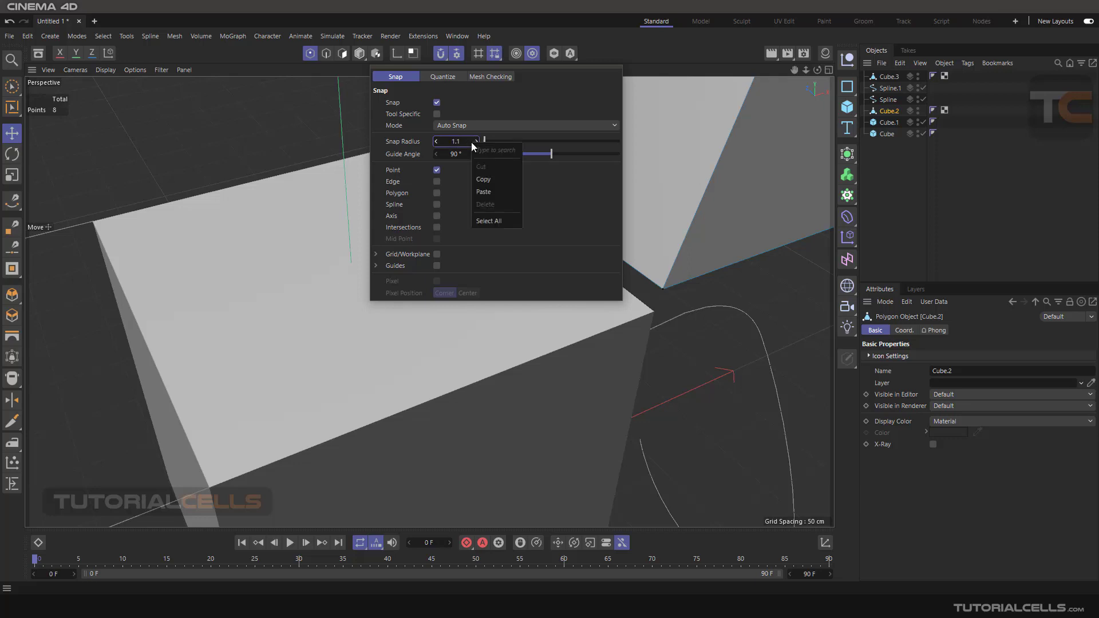
key("Escape")
left_click(458, 141)
type("20")
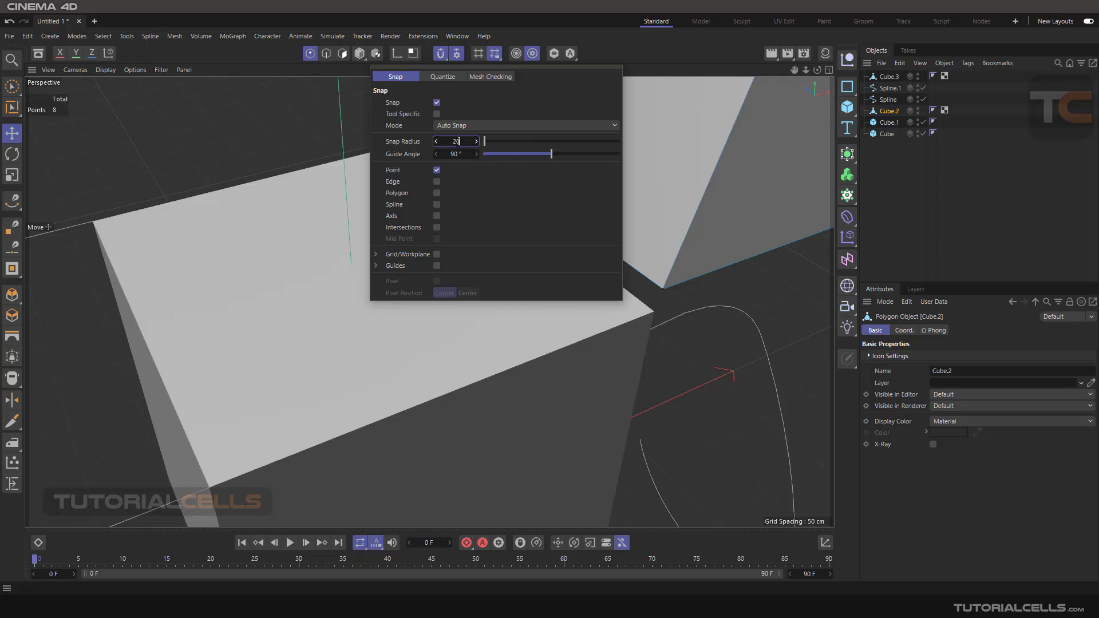
key("Return")
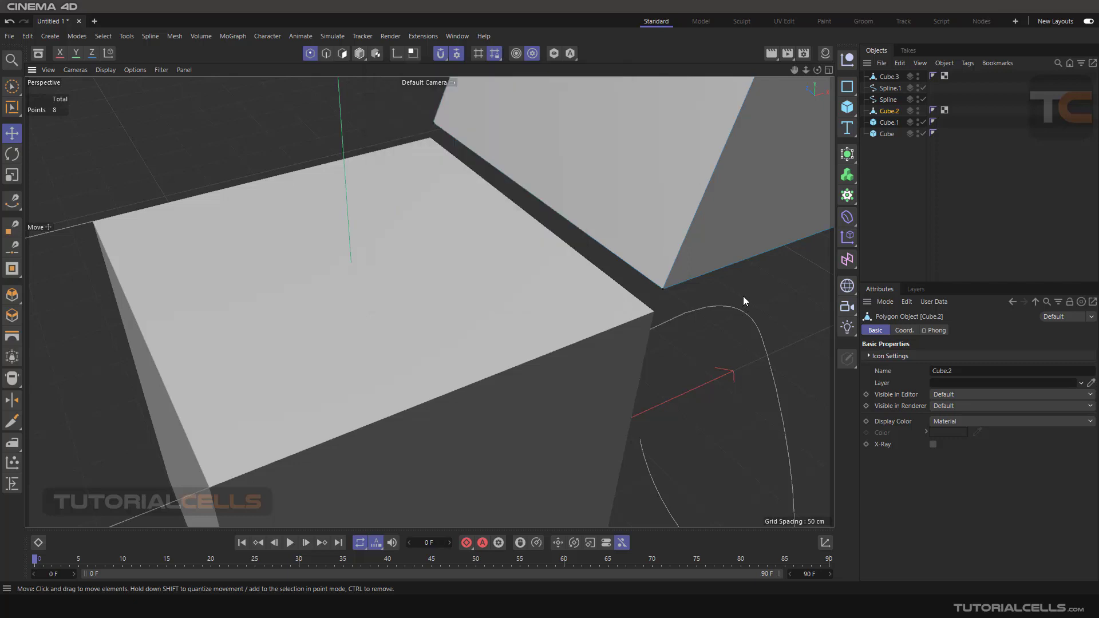
Test the snap radius by moving the editable cube's bottom corner point over the original cube's top face, then undo the move
left_click_drag(664, 293, 444, 266)
key("ctrl+z")
scroll(678, 300, "down", 5)
left_click_drag(580, 262, 505, 243, "alt")
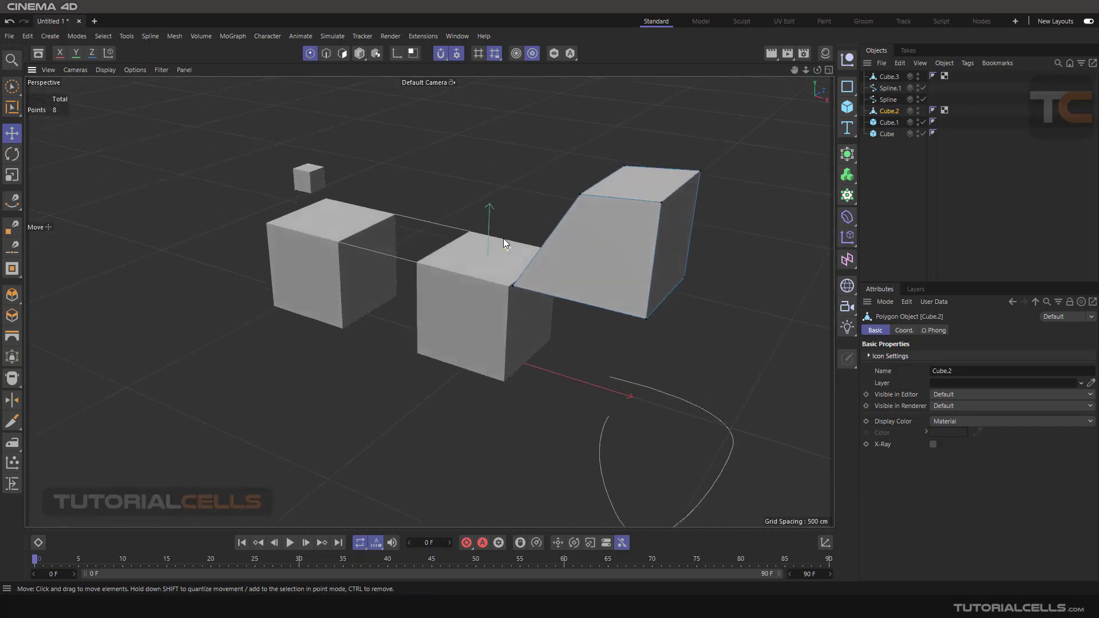